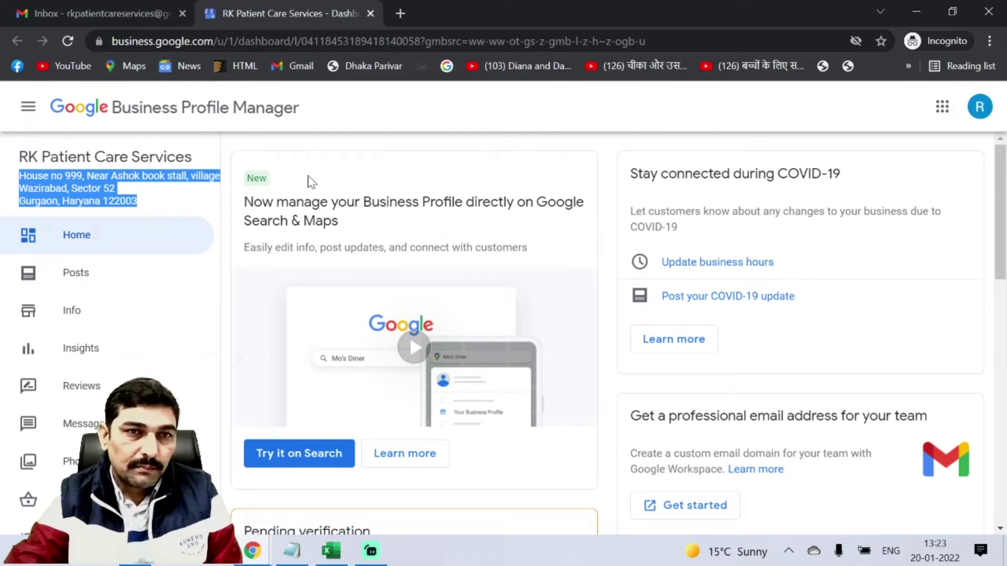
# Search the help panel for 'Postcard did not receive'.
pyautogui.scroll(-6, 314, 189)
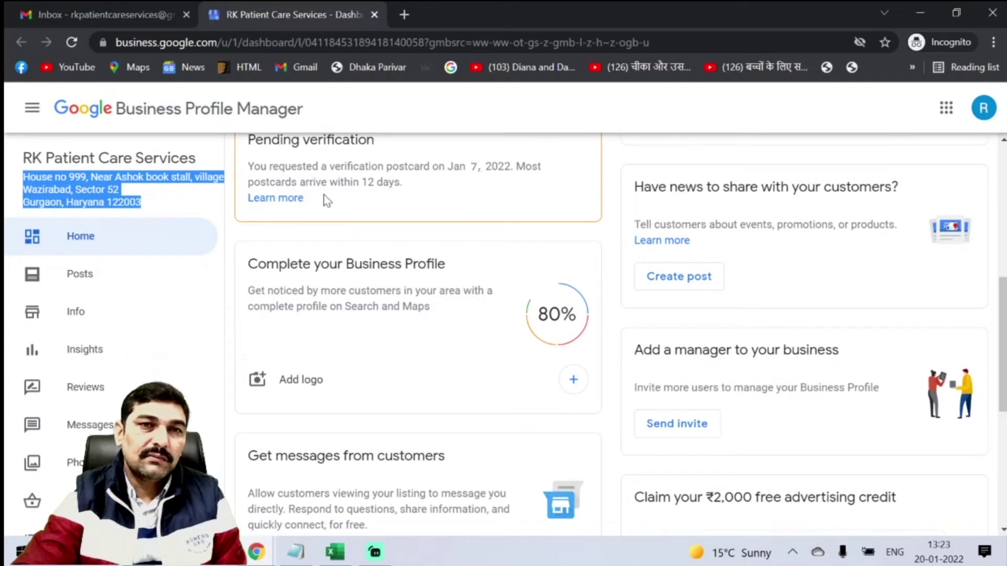
pyautogui.scroll(-7, 263, 317)
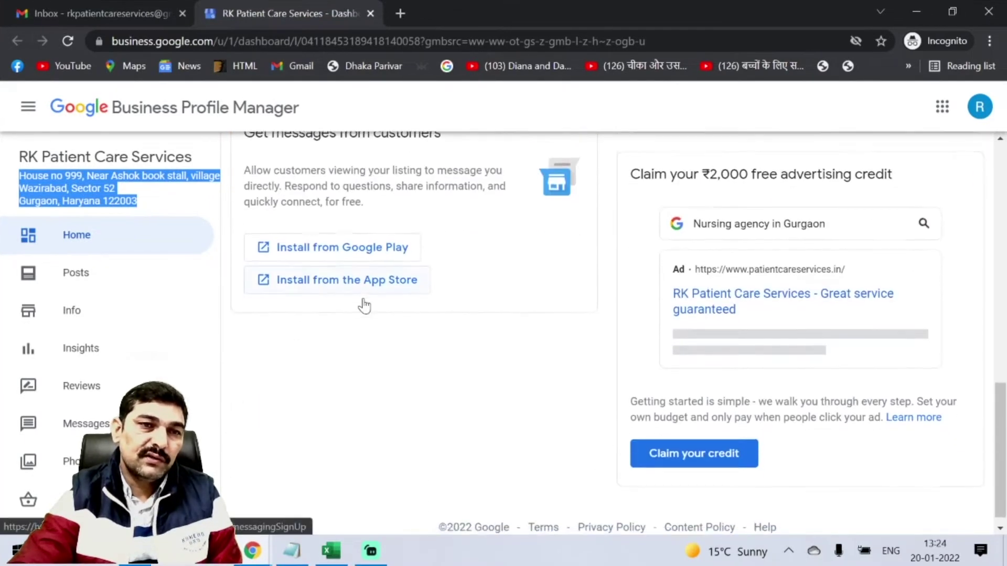
pyautogui.scroll(-8, 209, 319)
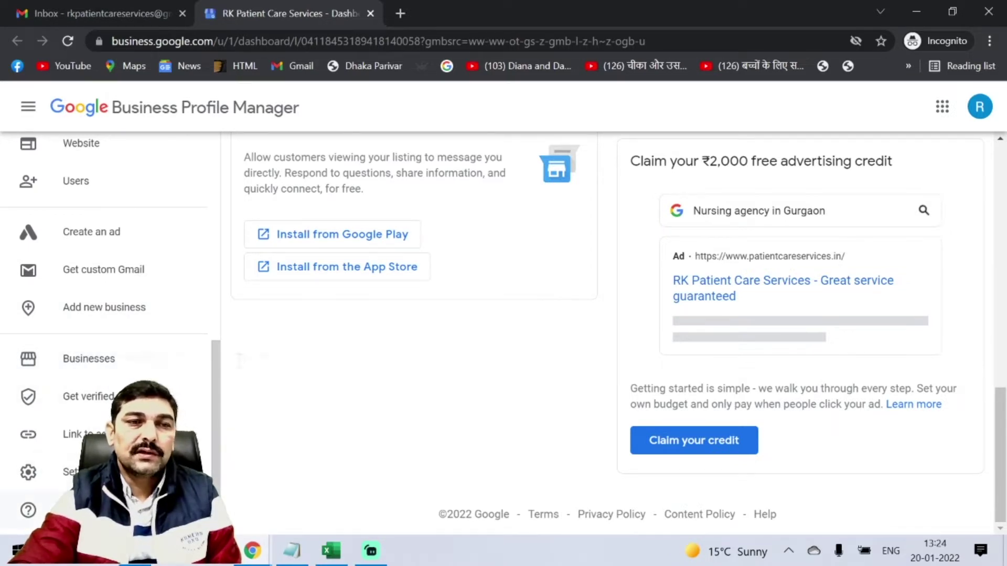
pyautogui.click(83, 510)
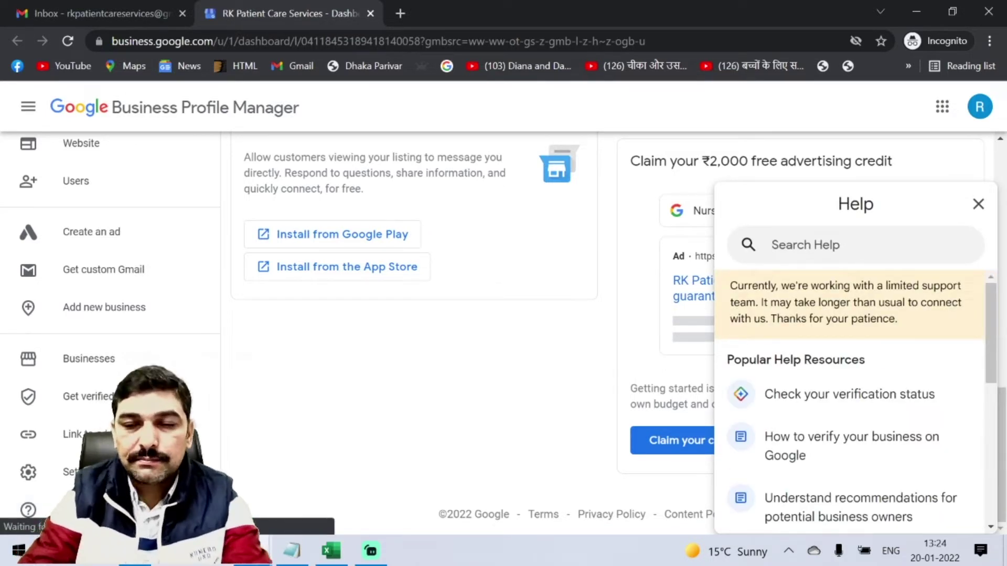
pyautogui.write('Po')
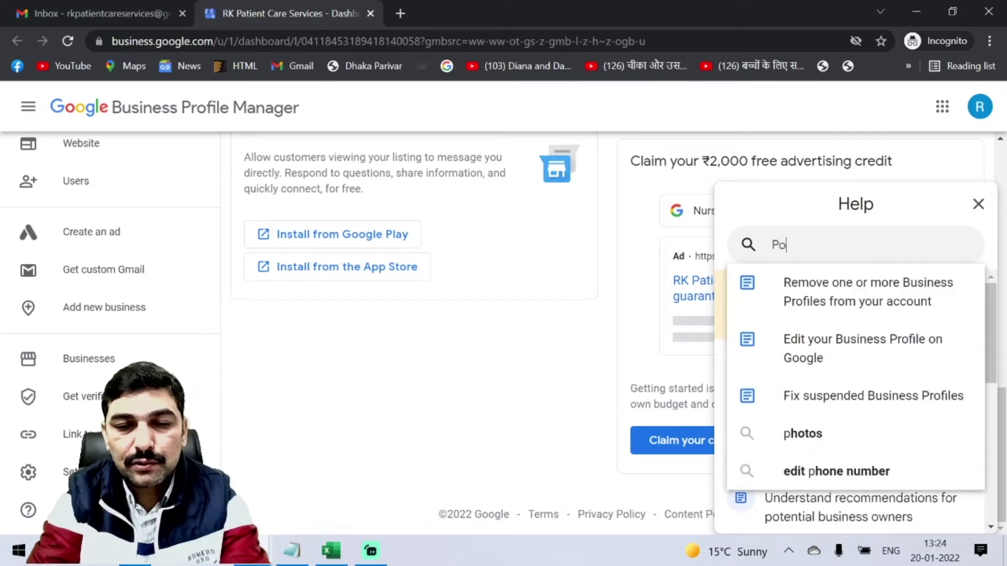
pyautogui.write('stcard ')
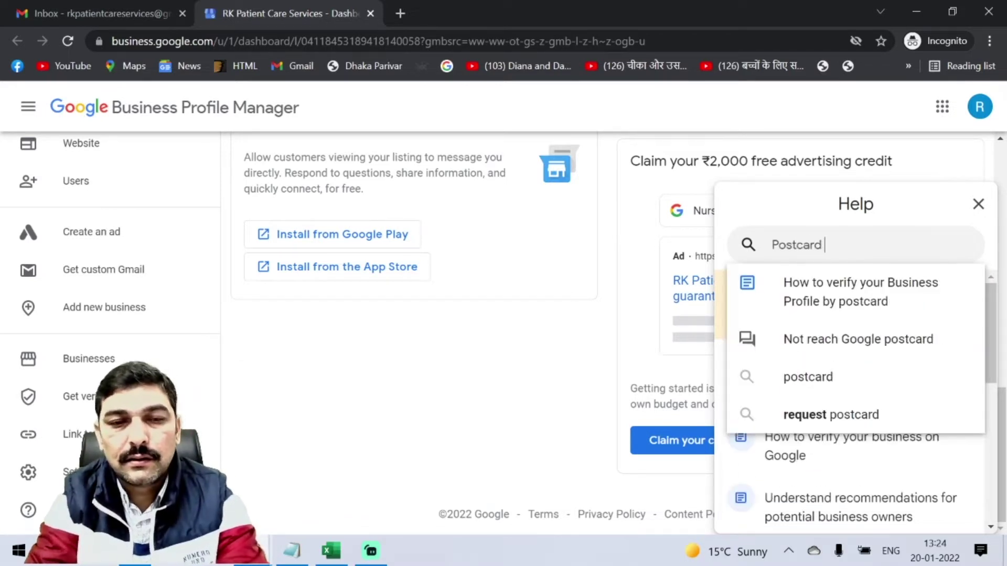
pyautogui.write('did not ')
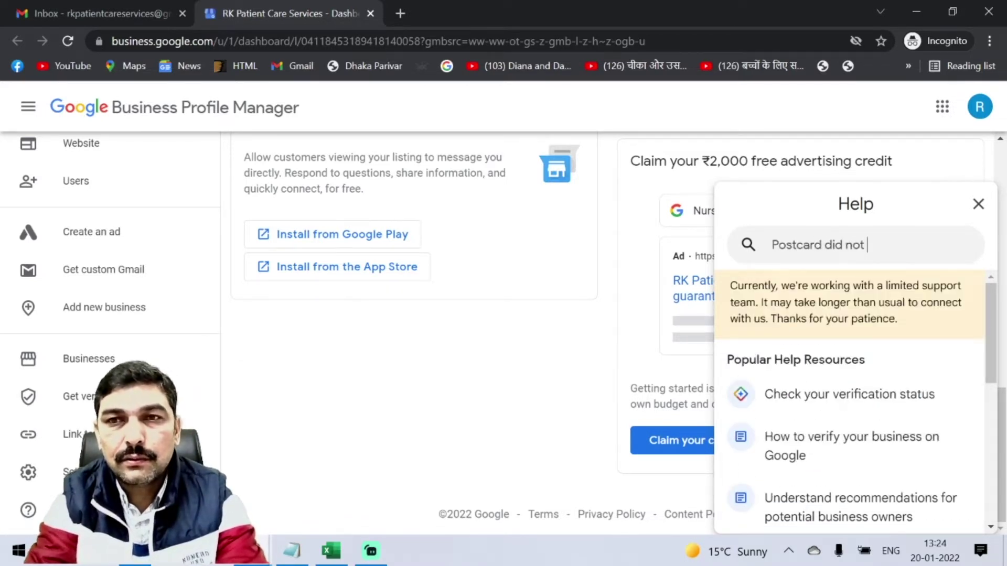
pyautogui.write('receive')
pyautogui.press('Return')
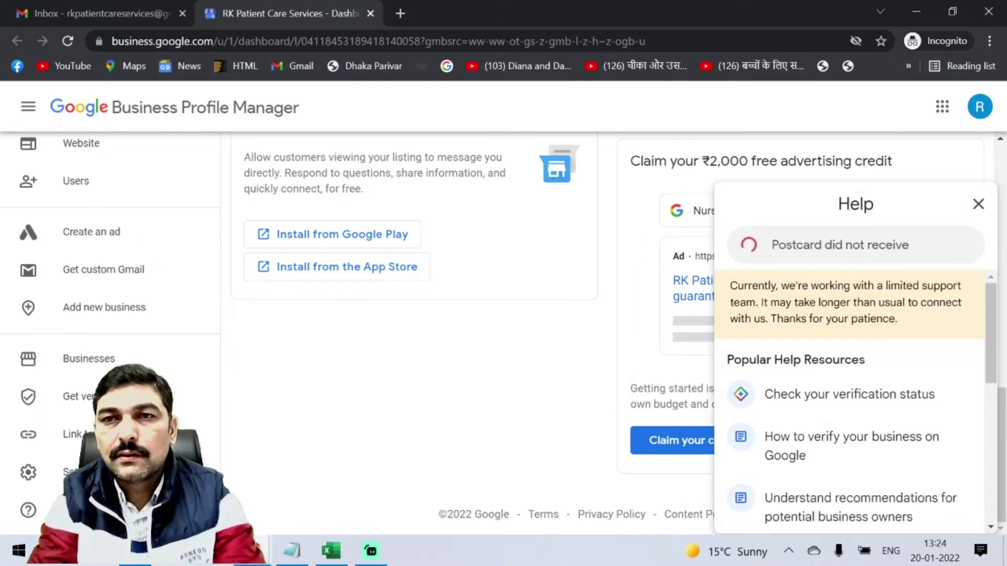
# Scroll the results to Need more help? and choose Contact us.
pyautogui.scroll(-5, 891, 359)
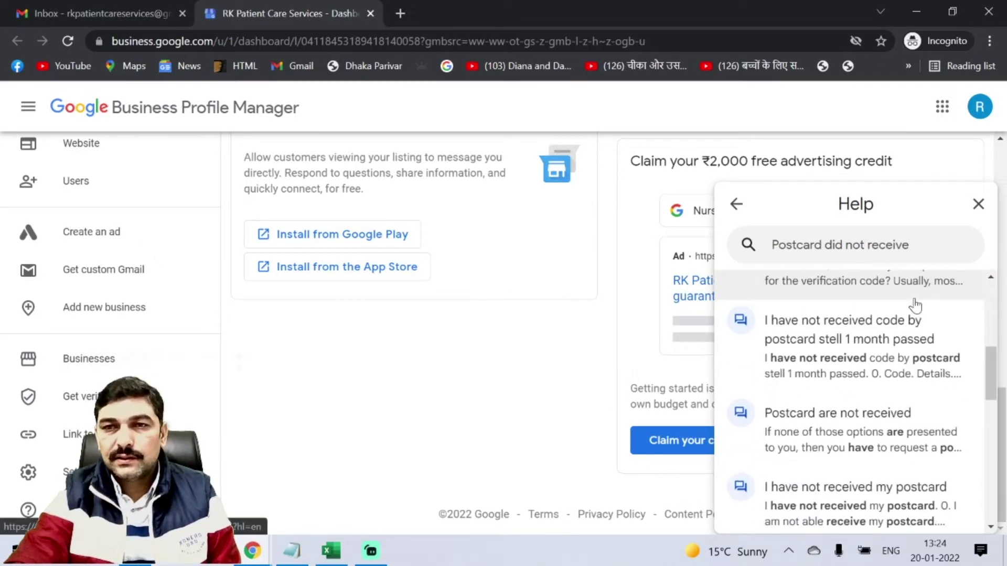
pyautogui.scroll(-5, 927, 311)
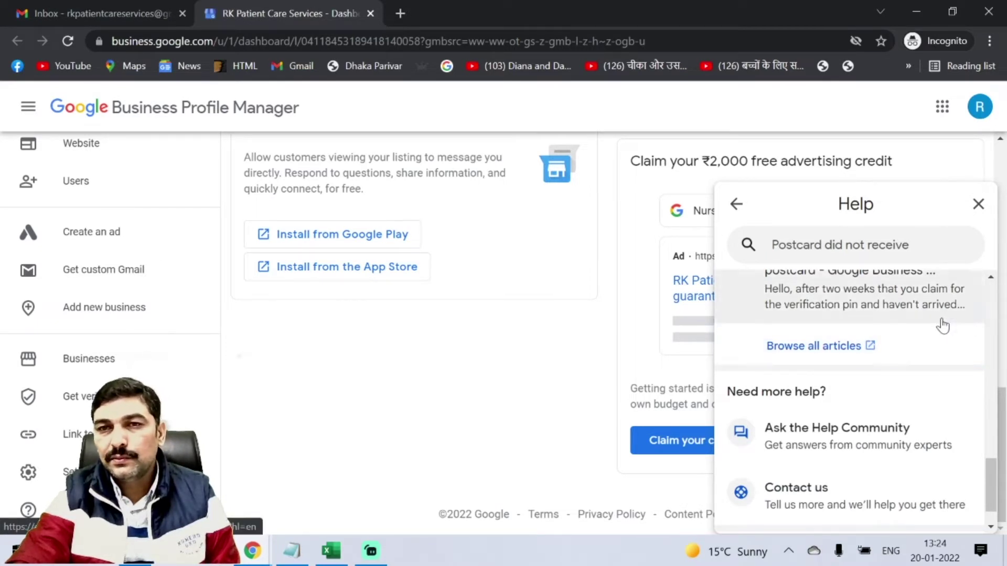
pyautogui.scroll(-1, 949, 382)
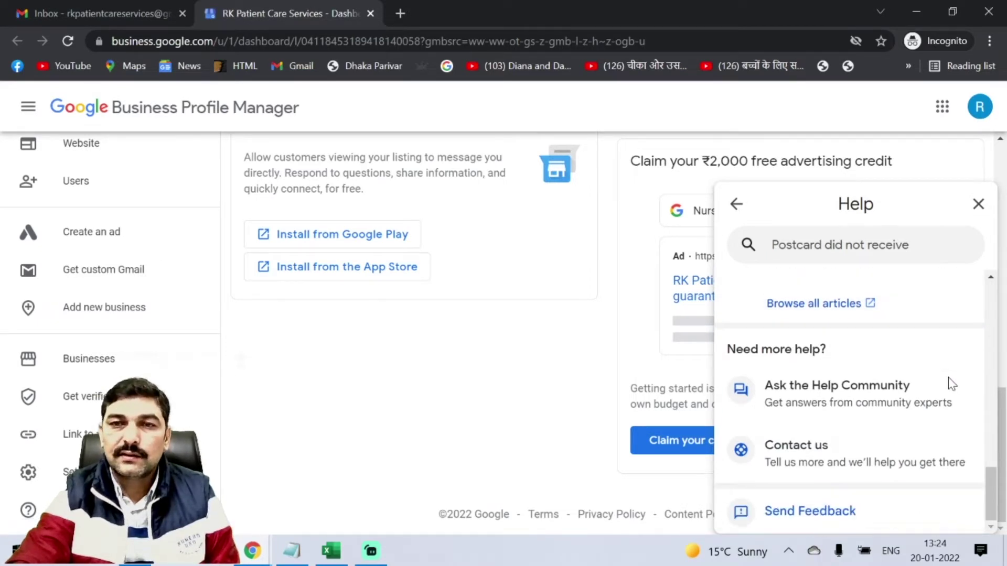
pyautogui.click(825, 461)
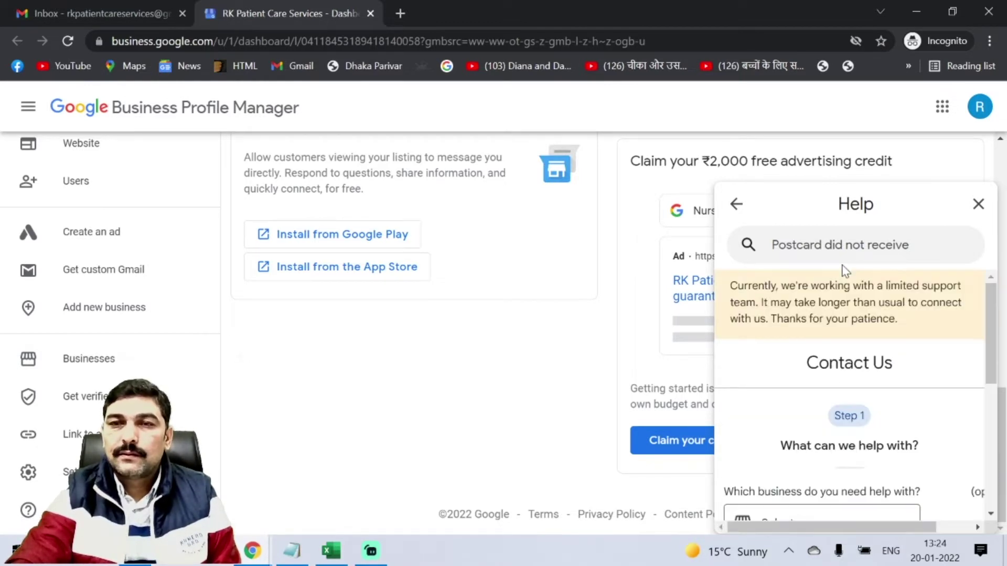
# Choose RK Patient Care Services as the business and continue to the next form step.
pyautogui.scroll(-5, 905, 375)
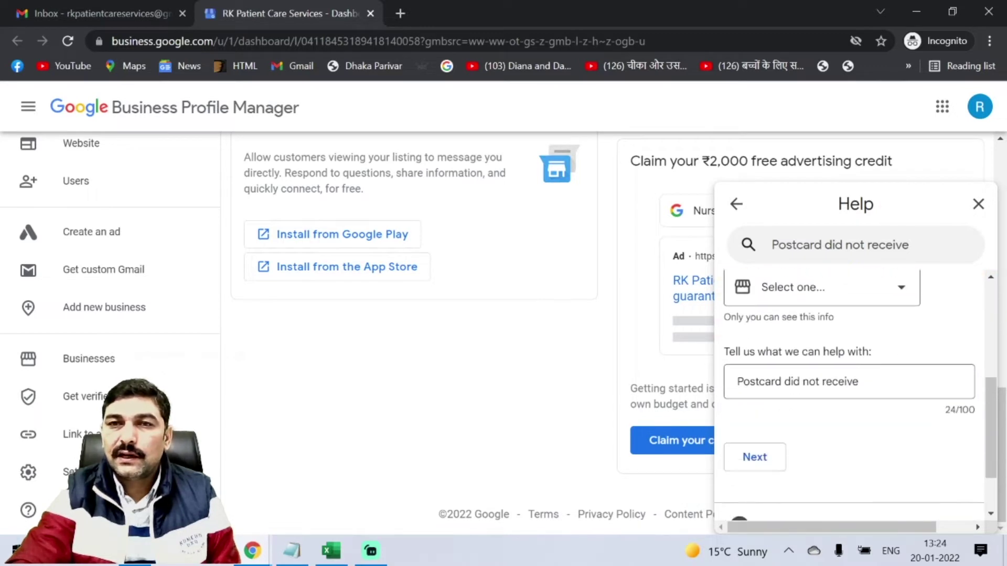
pyautogui.scroll(2, 813, 342)
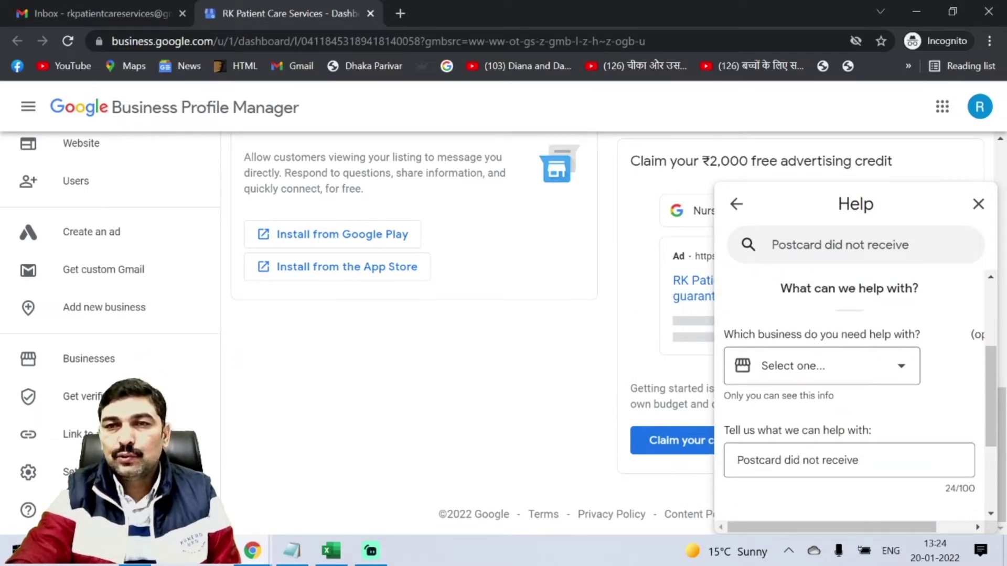
pyautogui.click(898, 367)
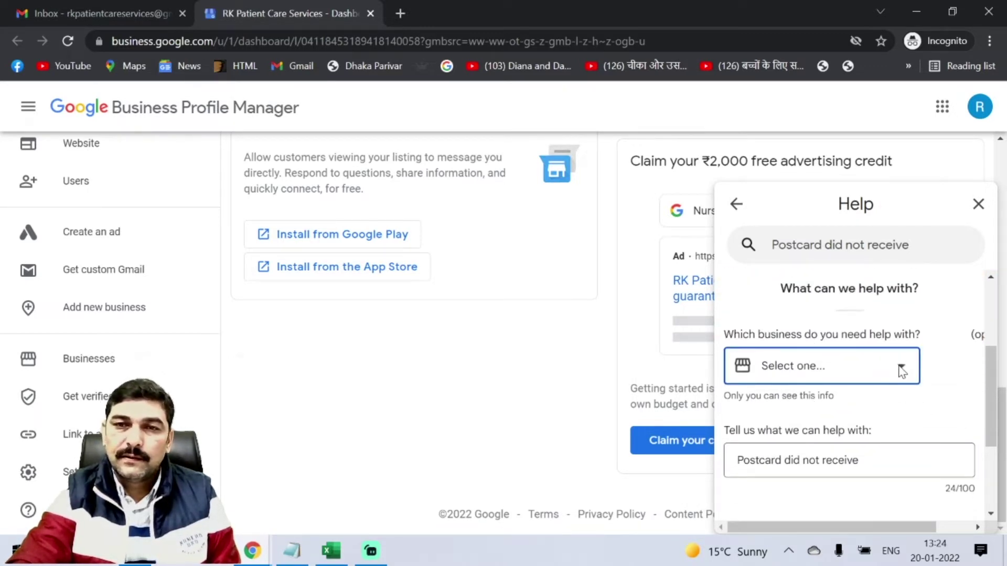
pyautogui.click(878, 458)
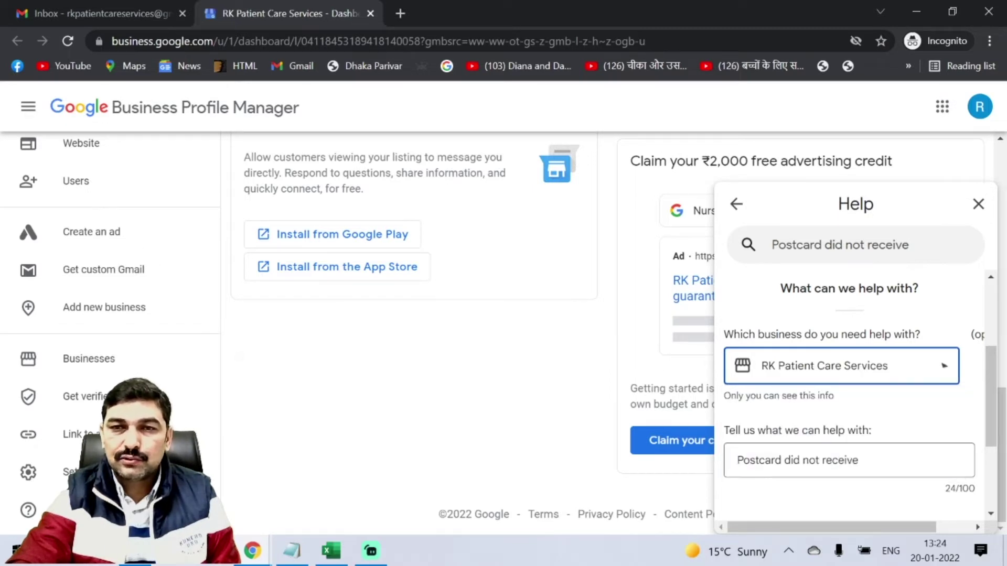
pyautogui.scroll(-2, 876, 445)
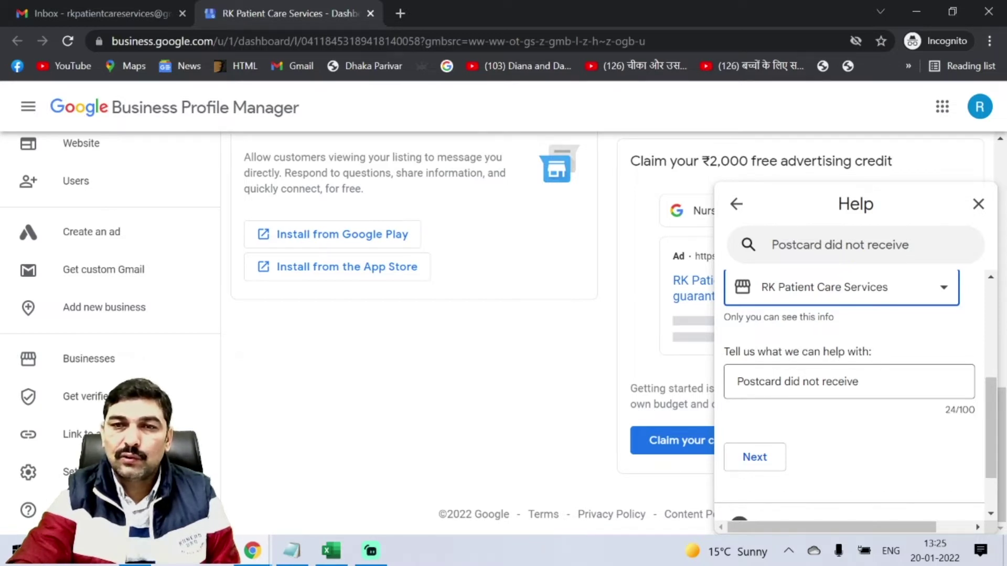
pyautogui.moveTo(875, 382); pyautogui.dragTo(736, 382)
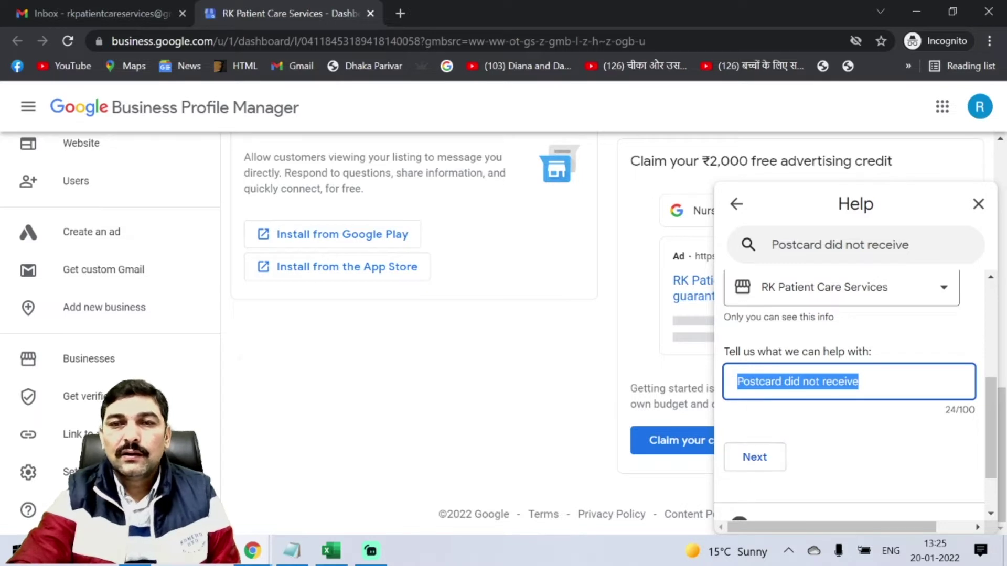
pyautogui.click(764, 457)
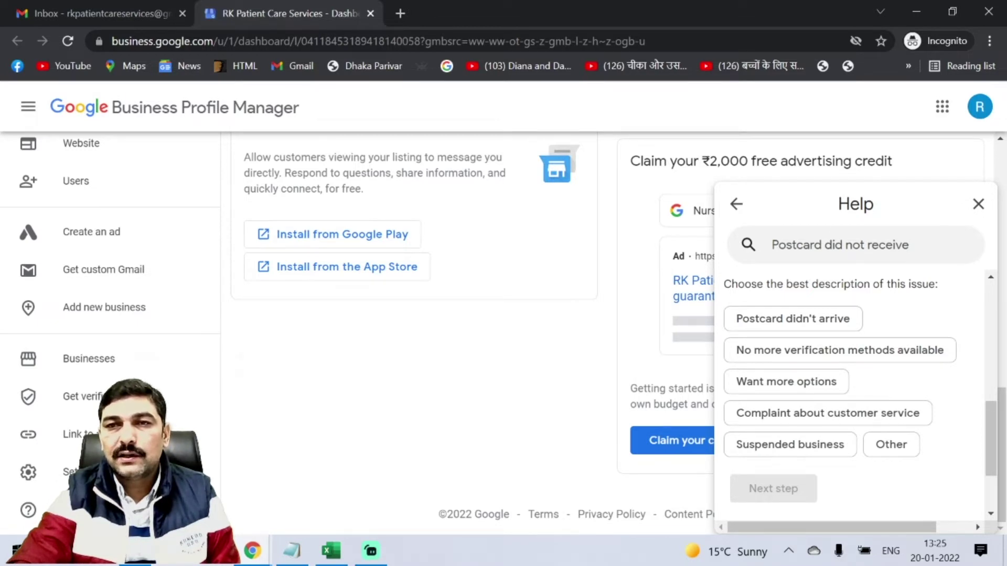
# Pick 'Postcard didn't arrive' as the issue, pass Resources, and choose Email support.
pyautogui.click(782, 321)
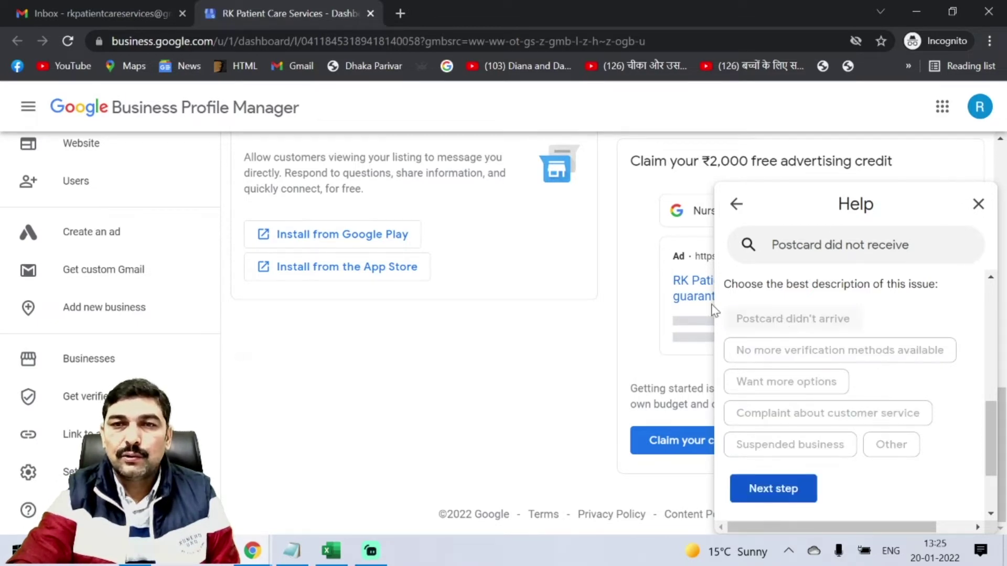
pyautogui.scroll(-2, 925, 460)
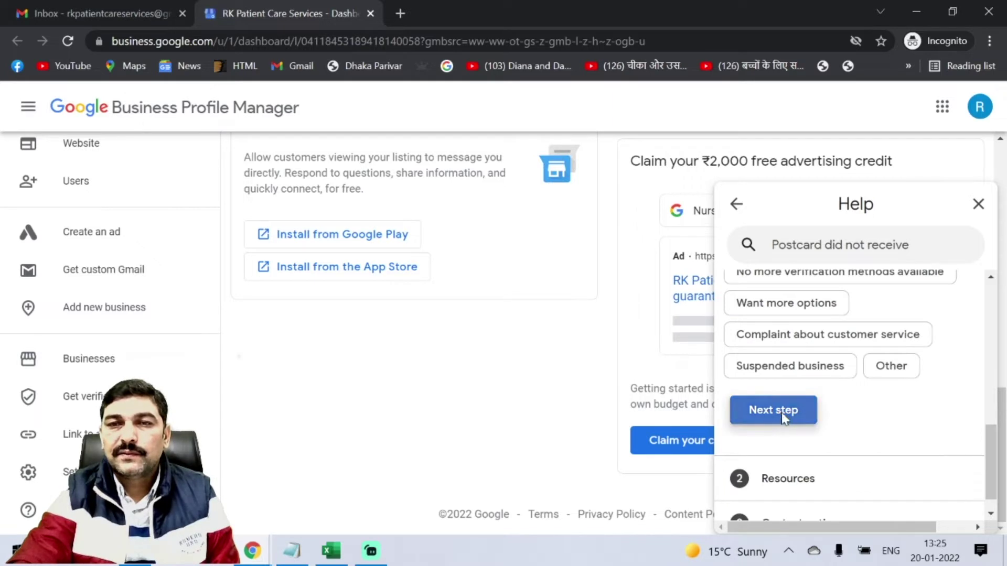
pyautogui.click(781, 414)
pyautogui.click(781, 440)
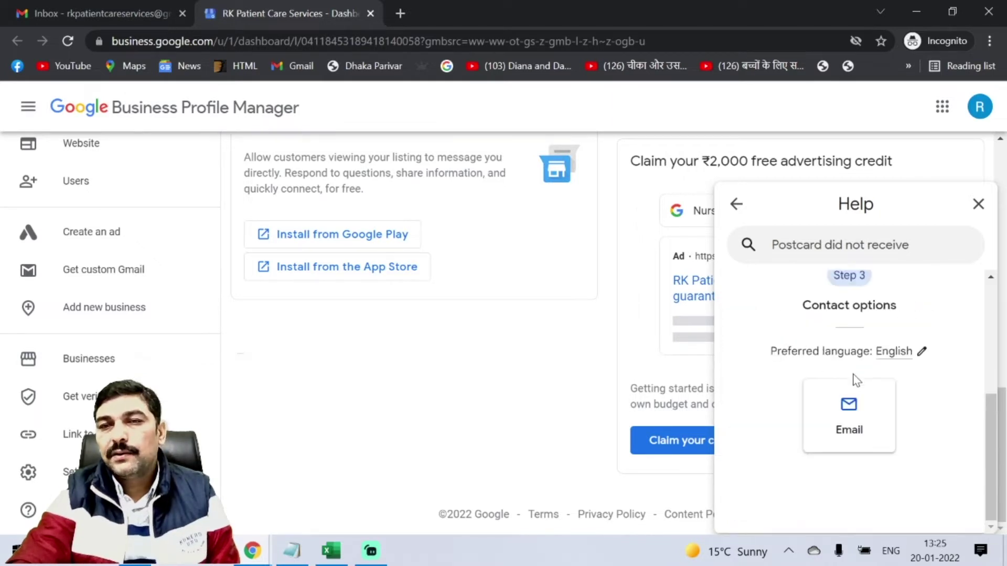
pyautogui.click(855, 432)
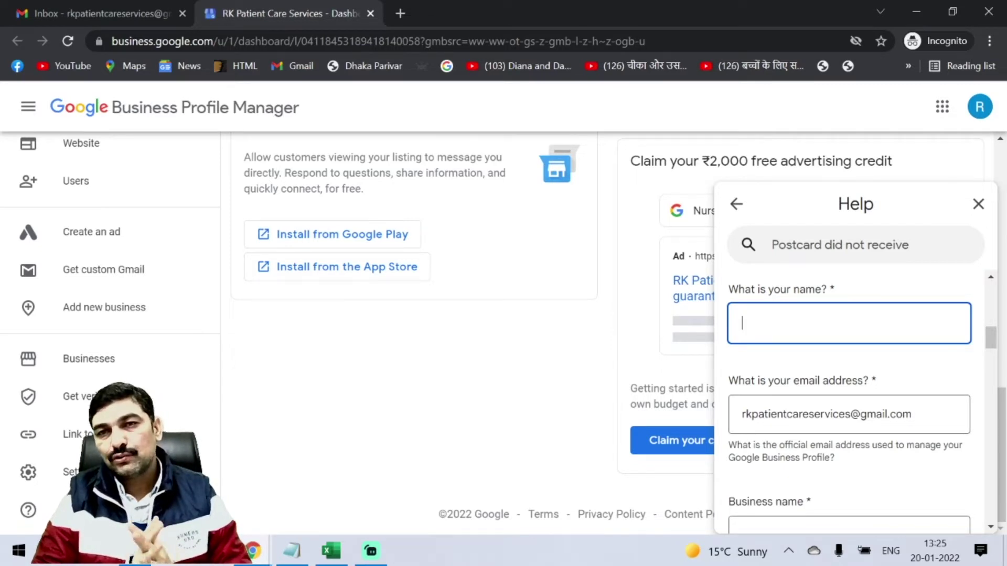
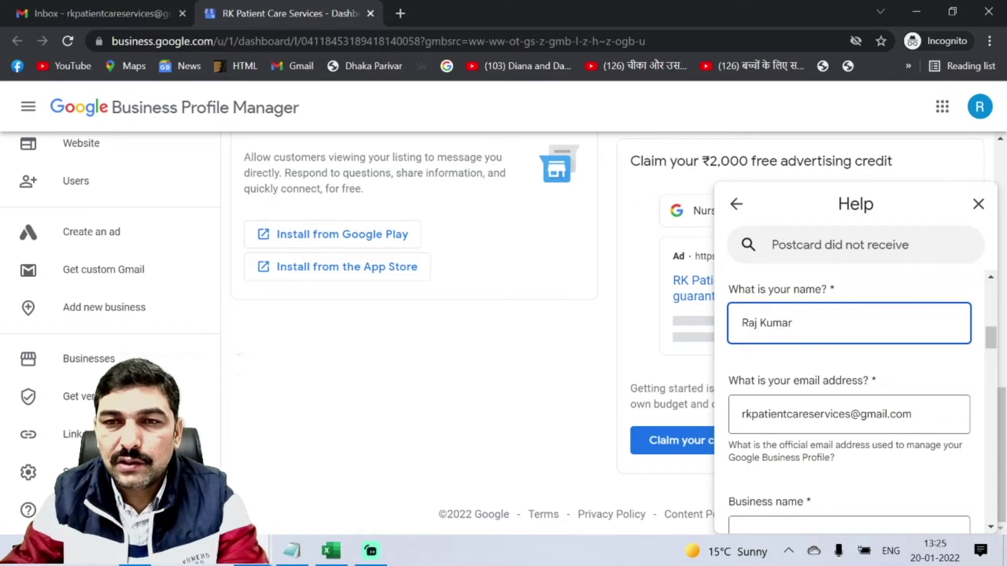
# Enter your name and paste RK Patient Care Services as the business name.
pyautogui.scroll(-2, 889, 397)
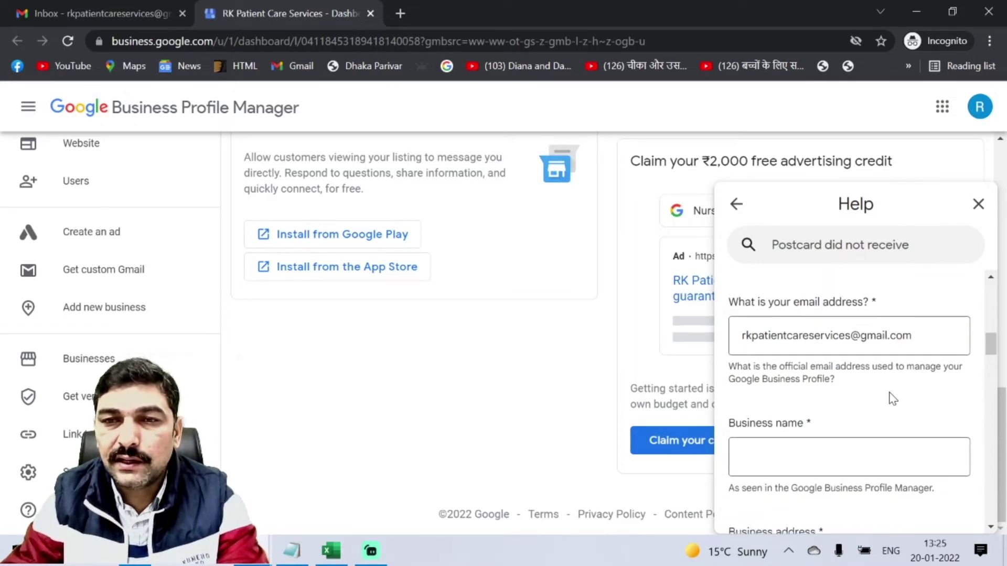
pyautogui.click(849, 457)
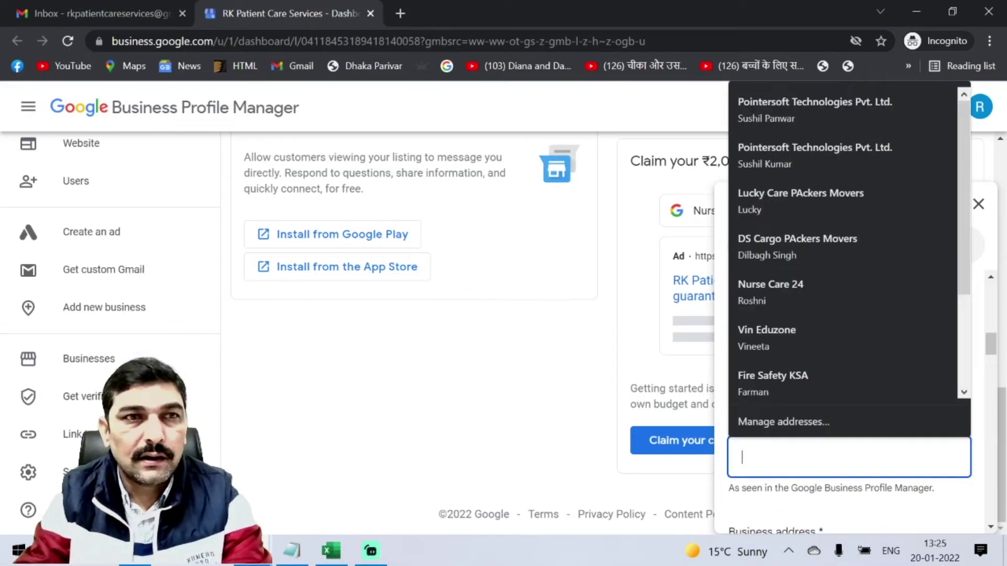
pyautogui.scroll(2, 11, 158)
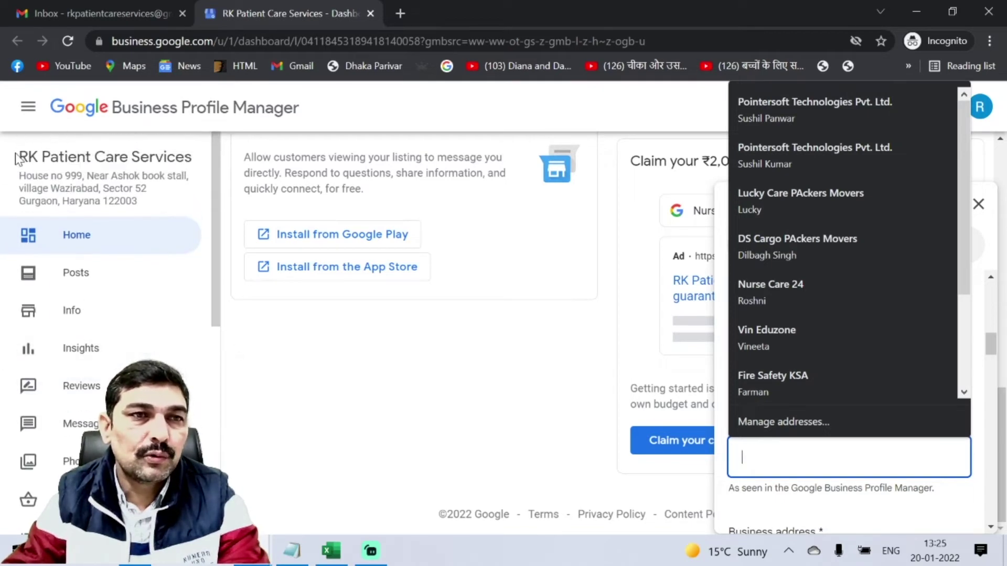
pyautogui.click(19, 160)
pyautogui.moveTo(19, 160); pyautogui.dragTo(192, 158)
pyautogui.hotkey('ctrl', 'c')
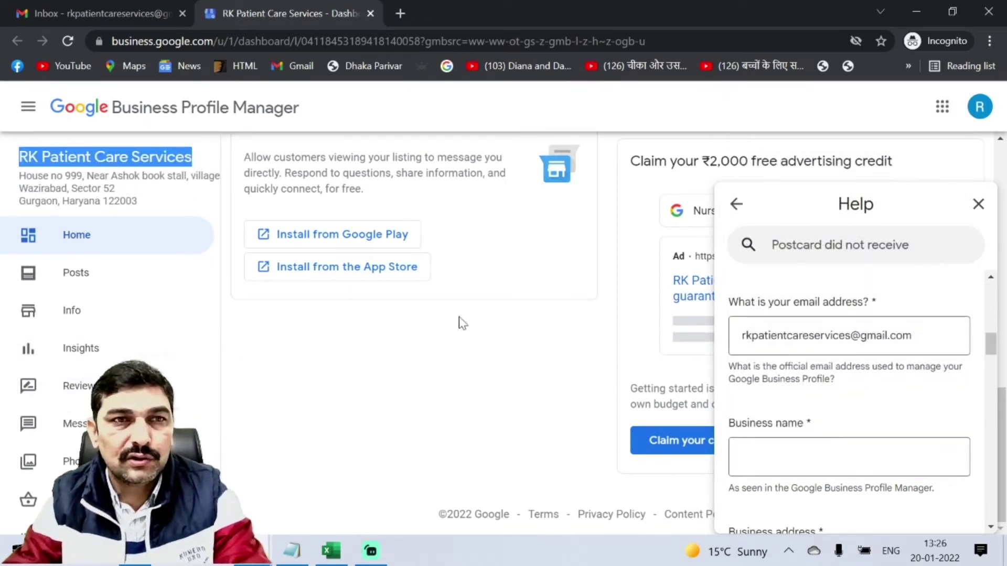
pyautogui.click(827, 445)
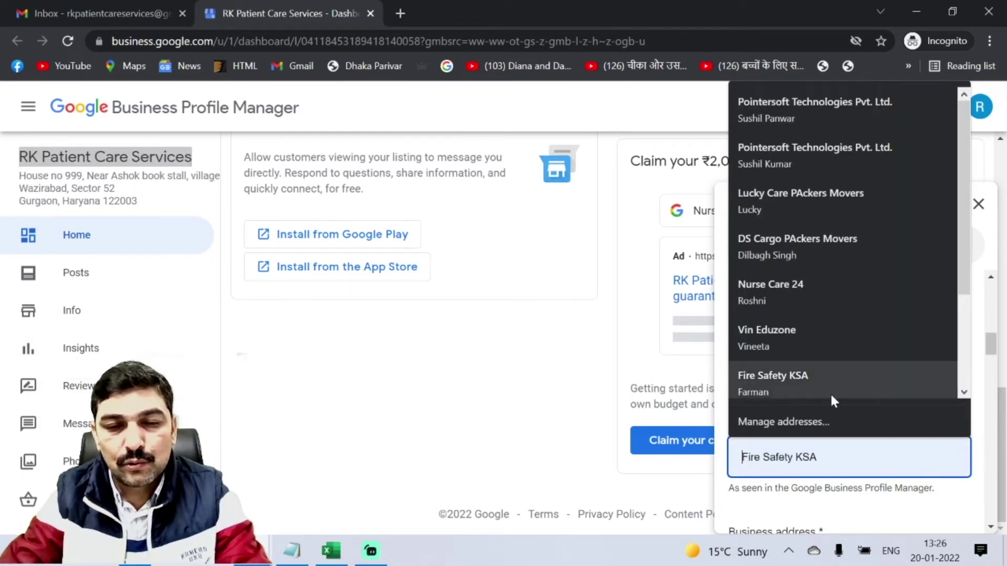
pyautogui.hotkey('ctrl', 'v')
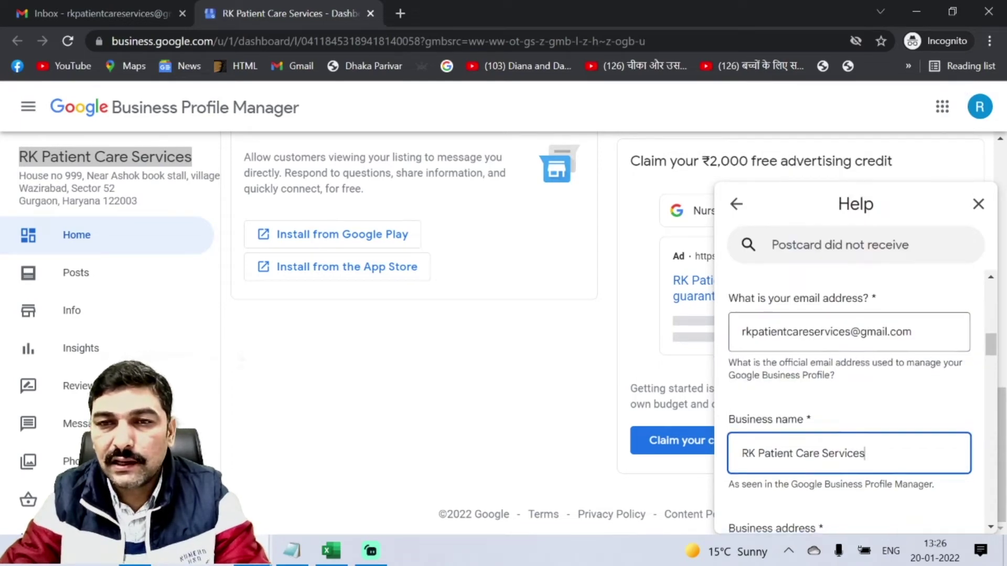
# Copy the business address from the profile header into the form's address field.
pyautogui.scroll(-1, 759, 449)
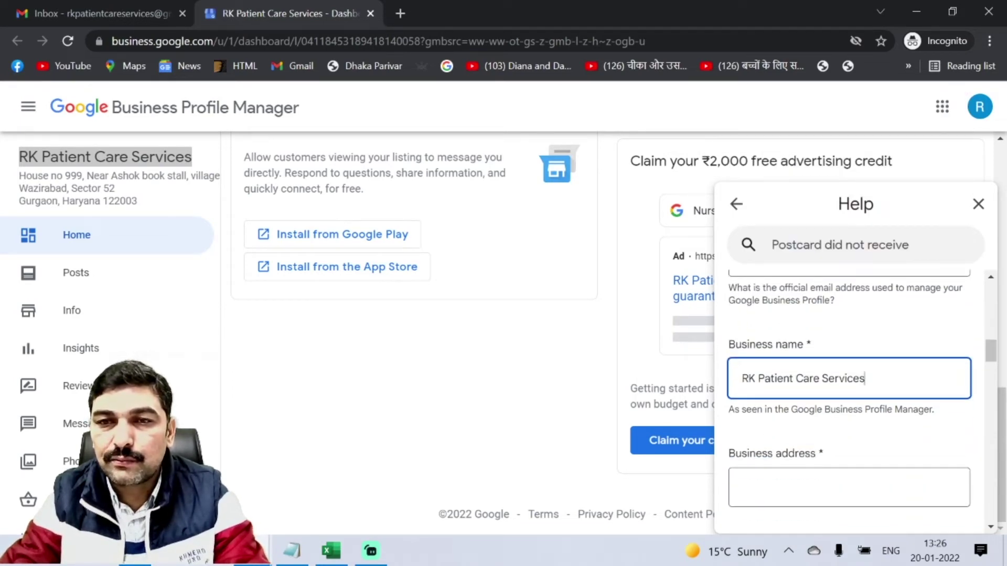
pyautogui.moveTo(137, 202); pyautogui.dragTo(20, 169)
pyautogui.hotkey('ctrl', 'c')
pyautogui.click(786, 487)
pyautogui.hotkey('ctrl', 'v')
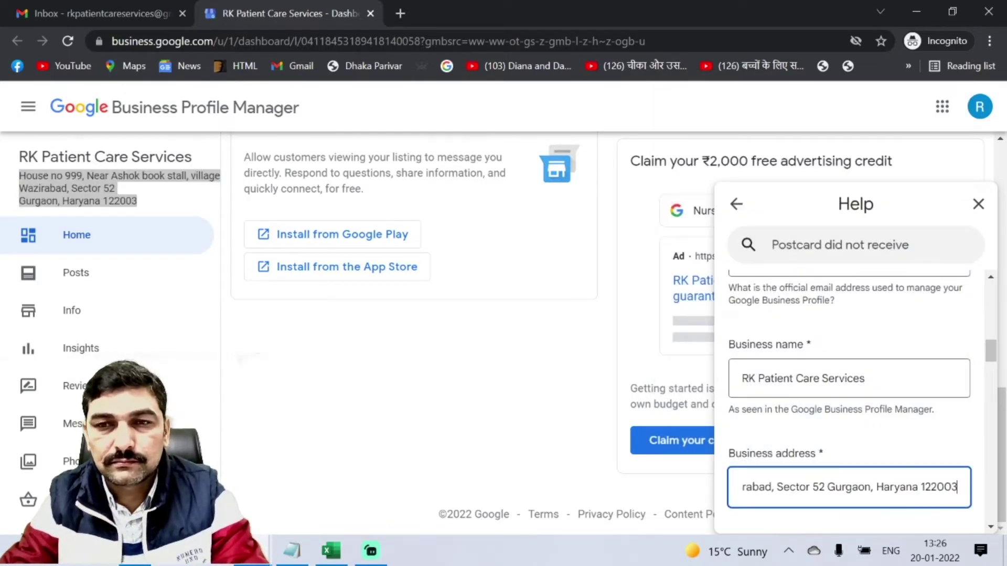
# Set the relationship to the business as 'I own this business'.
pyautogui.scroll(-3, 764, 353)
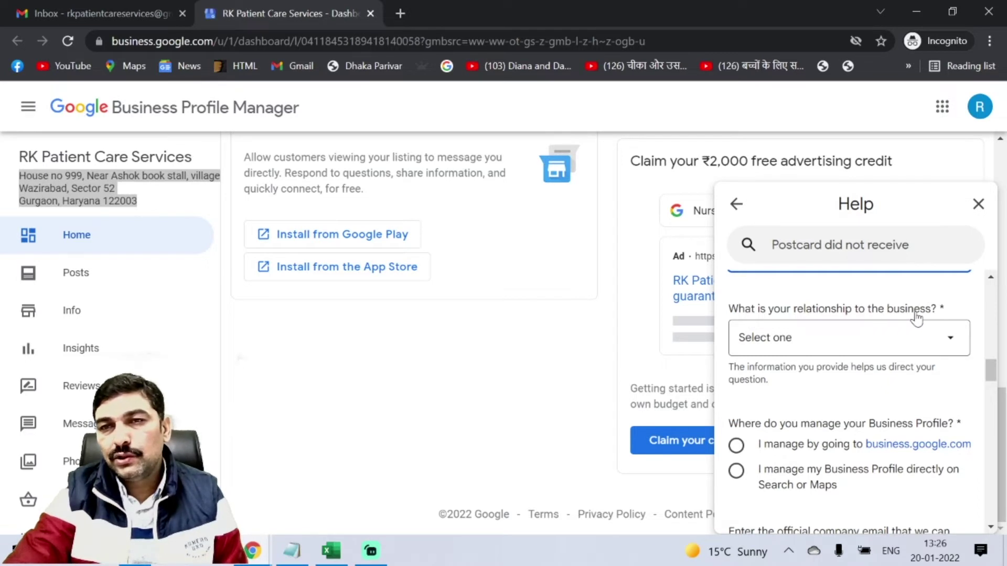
pyautogui.click(917, 347)
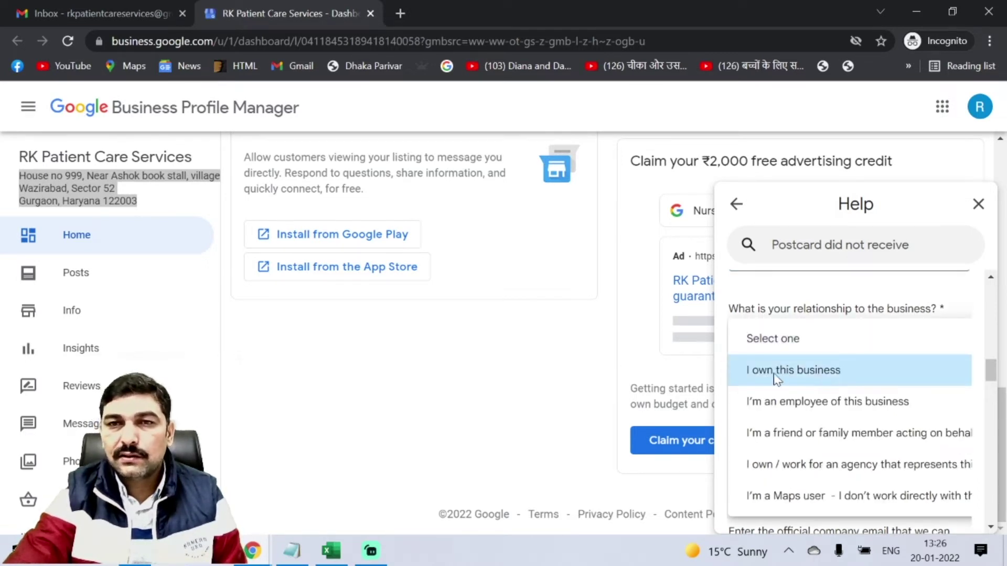
pyautogui.click(817, 378)
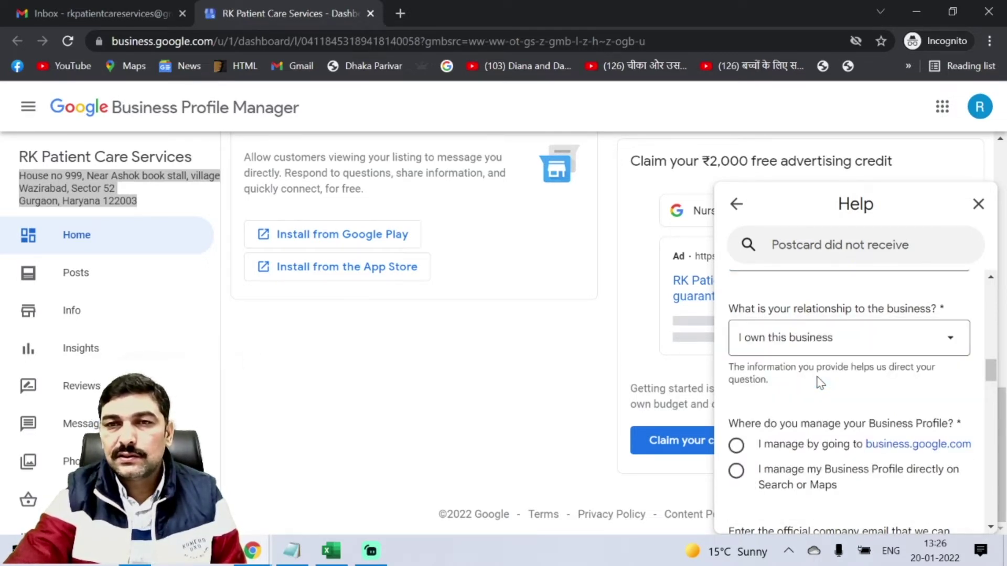
pyautogui.scroll(-2, 818, 377)
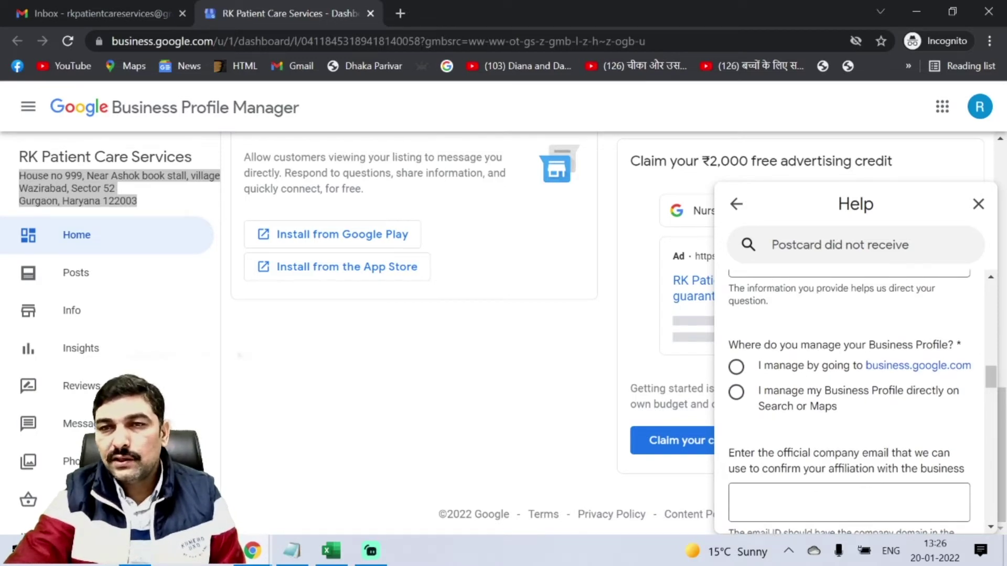
pyautogui.click(84, 307)
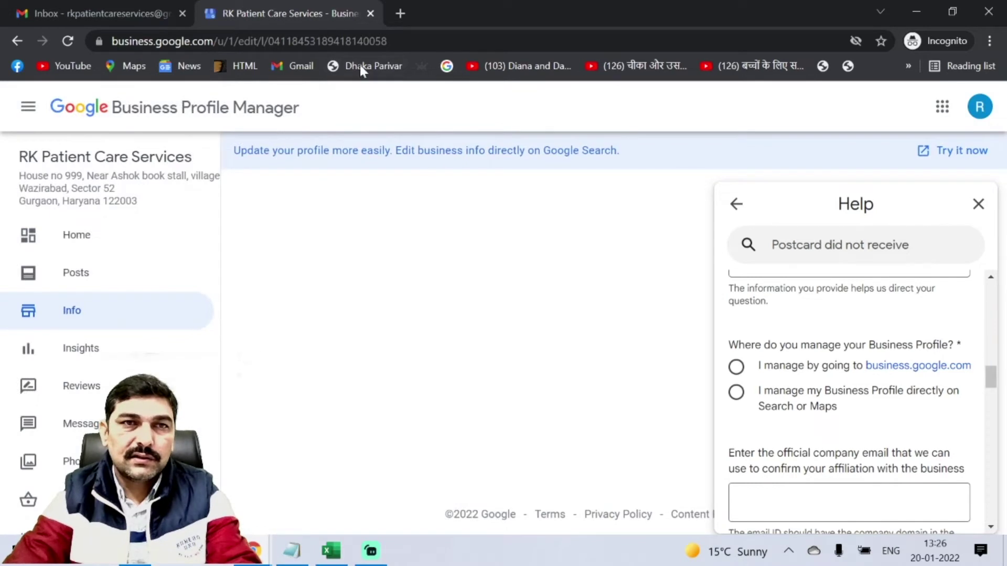
# Answer that you manage it via business.google.com and paste the Info page URL as the profile URL.
pyautogui.click(368, 41)
pyautogui.hotkey('ctrl', 'c')
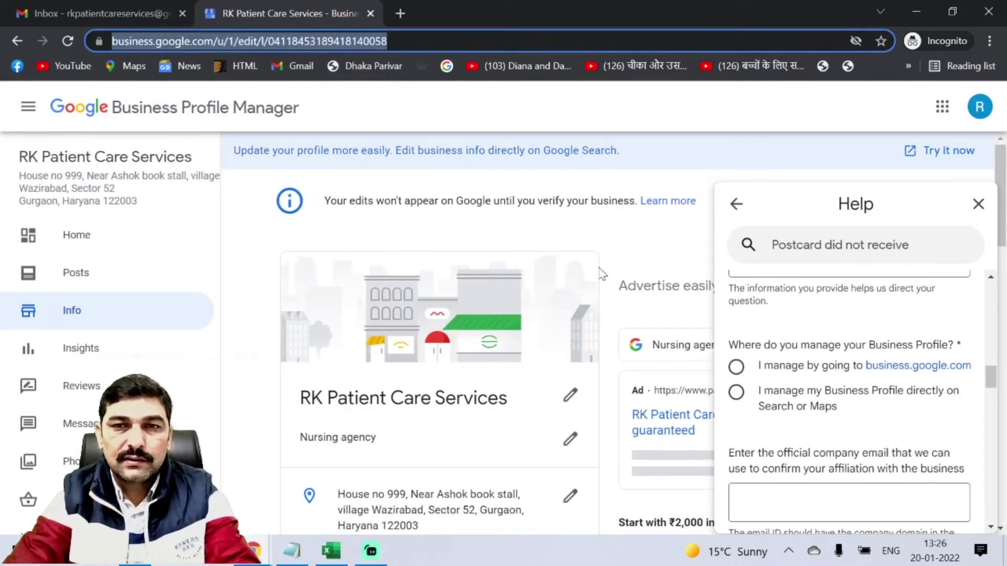
pyautogui.click(736, 367)
pyautogui.scroll(-3, 736, 370)
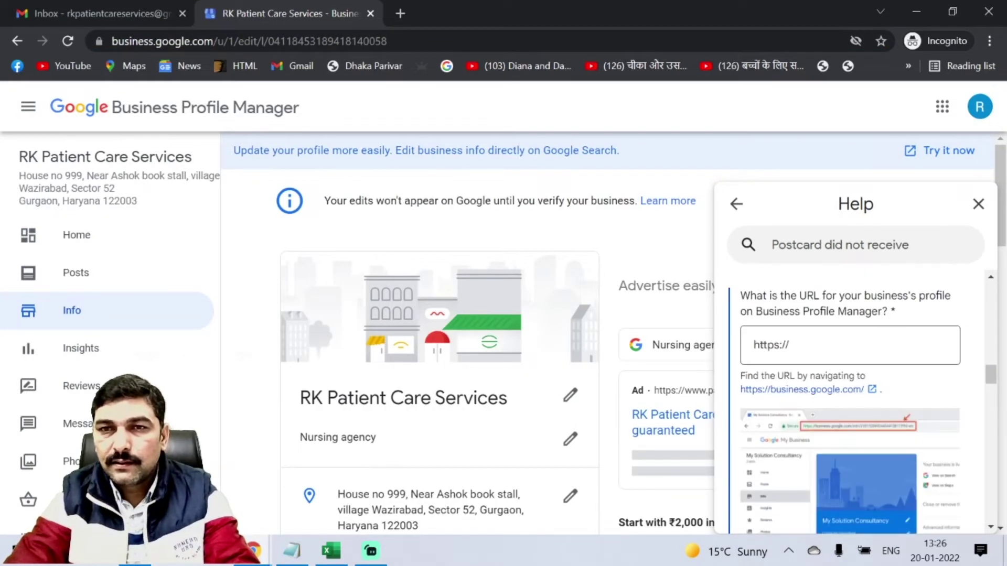
pyautogui.press('Tab')
pyautogui.hotkey('ctrl', 'v')
pyautogui.scroll(-8, 797, 393)
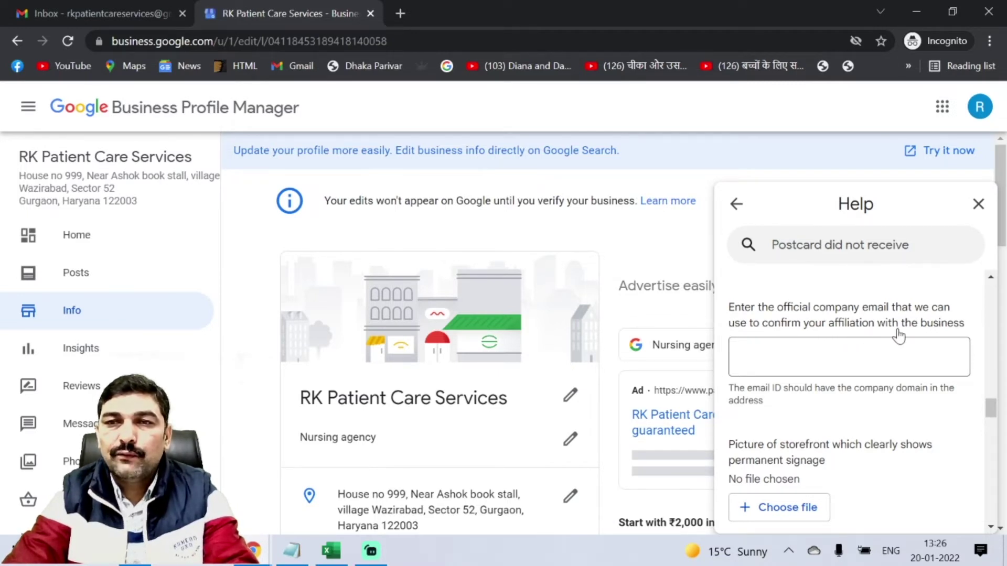
# Start typing the official company email and open the Website entry to check its domain.
pyautogui.click(848, 357)
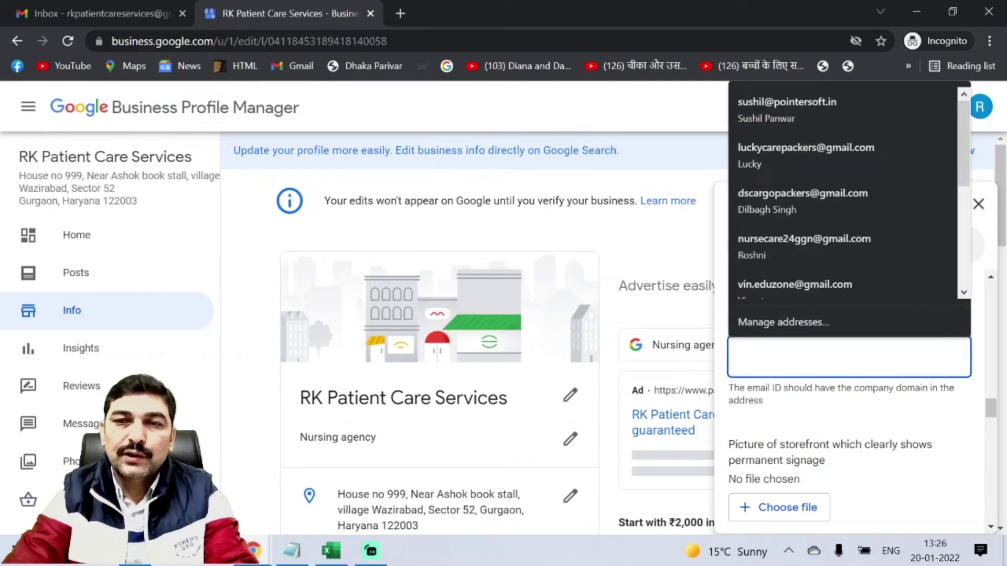
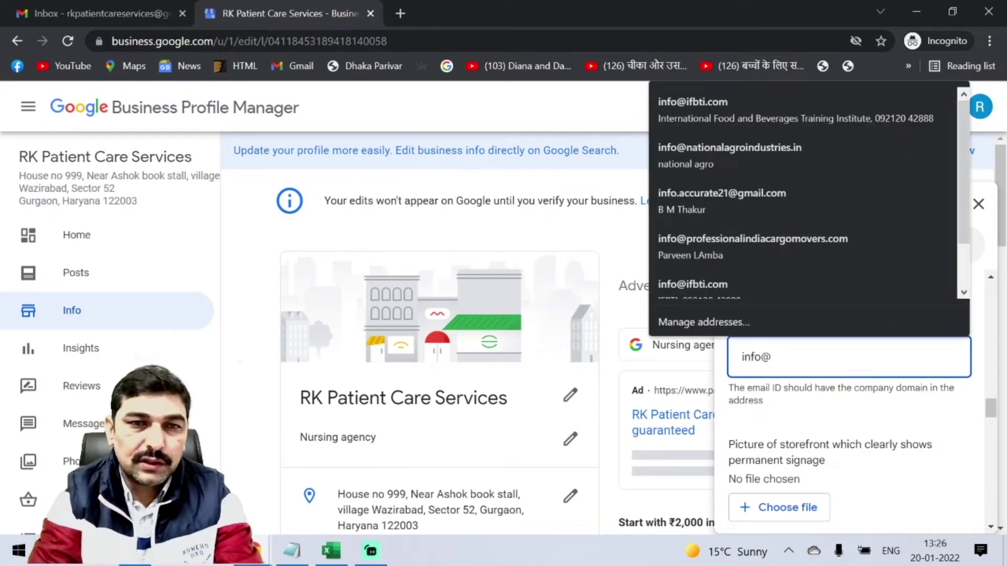
pyautogui.scroll(-10, 295, 338)
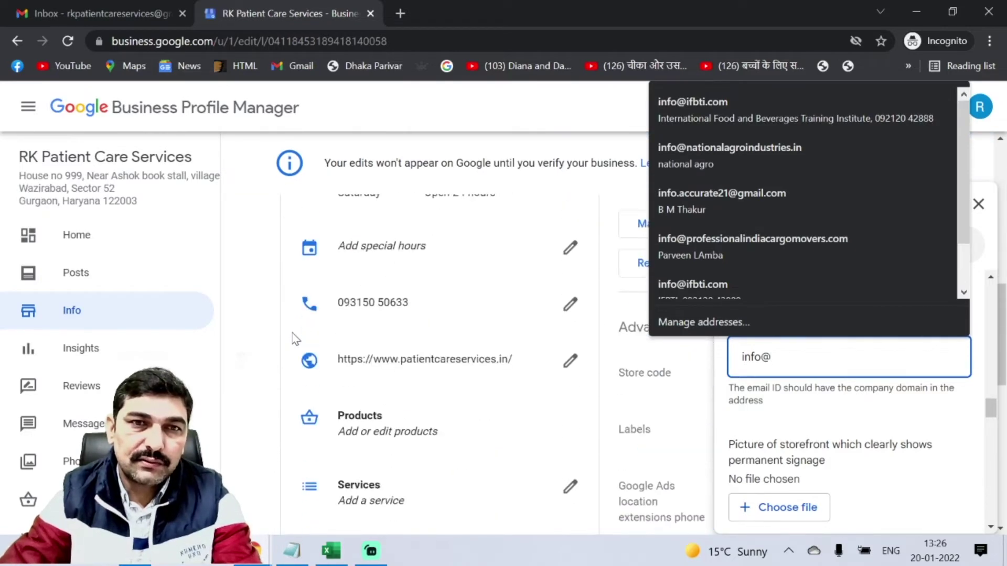
pyautogui.click(505, 367)
pyautogui.moveTo(505, 367); pyautogui.dragTo(400, 367)
pyautogui.click(351, 380)
pyautogui.scroll(-3, 792, 346)
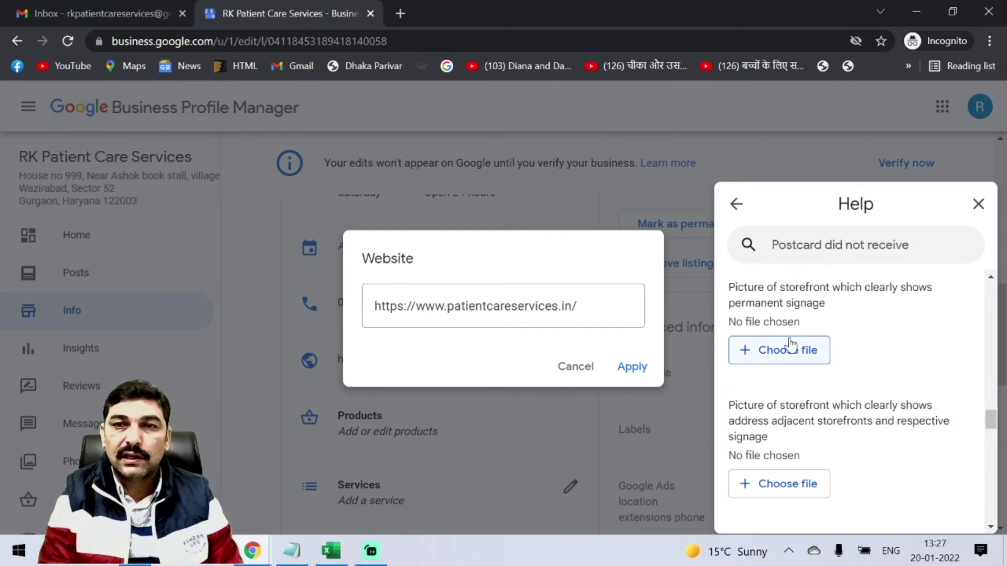
# Browse the Desktop folder for a photo for the permanent signage question.
pyautogui.click(775, 349)
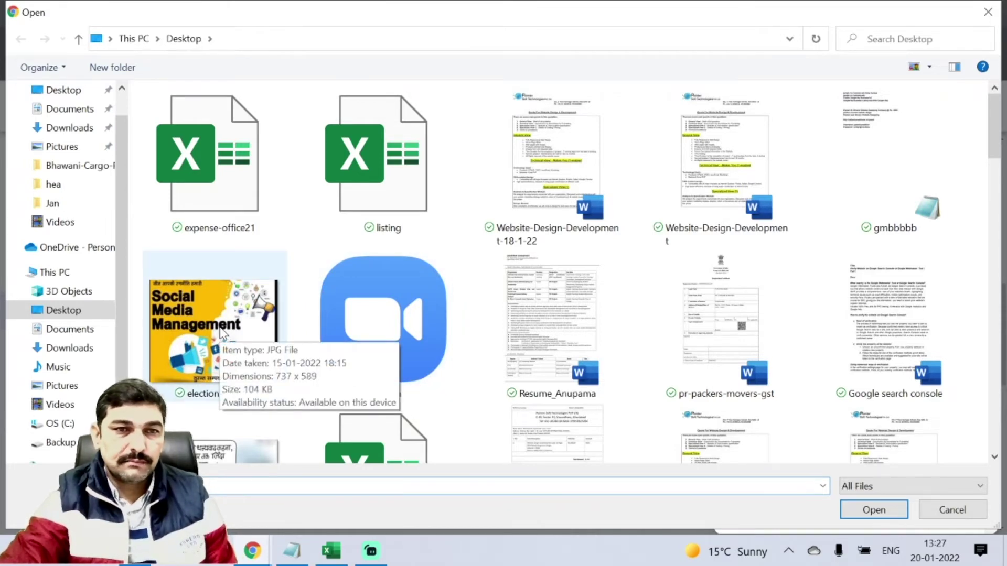
pyautogui.scroll(-10, 220, 333)
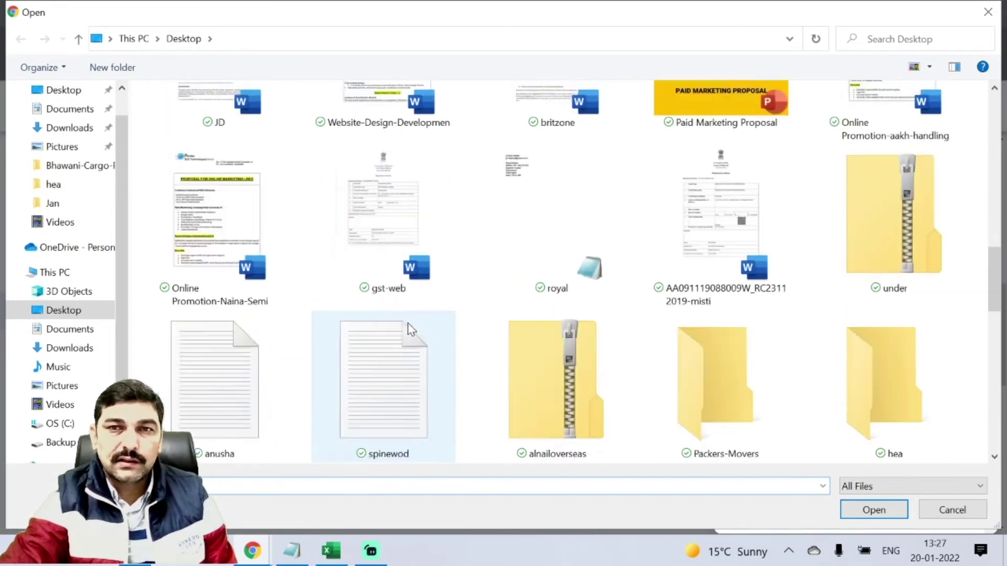
pyautogui.scroll(-3, 411, 329)
pyautogui.doubleClick(398, 377)
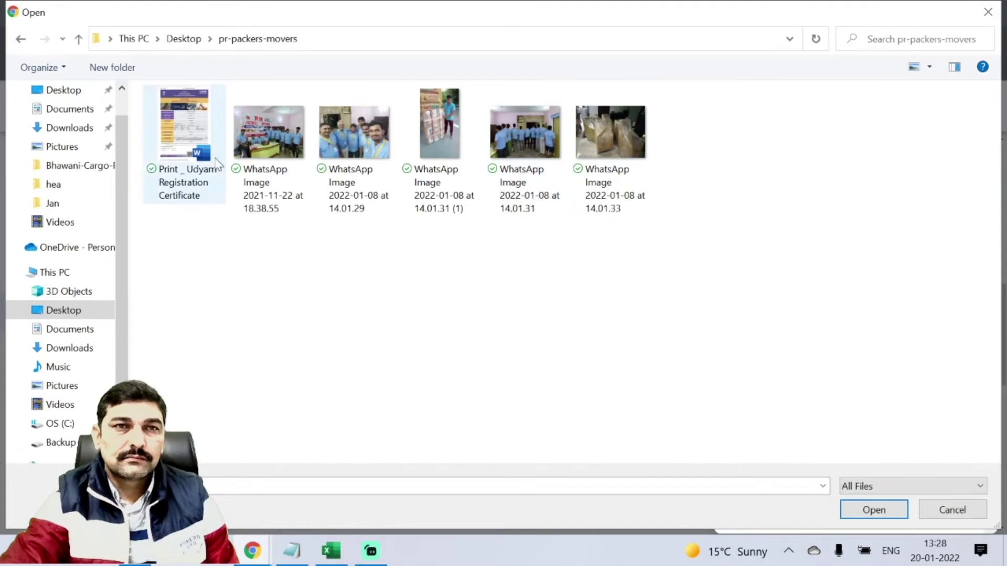
pyautogui.click(78, 38)
pyautogui.scroll(-6, 323, 275)
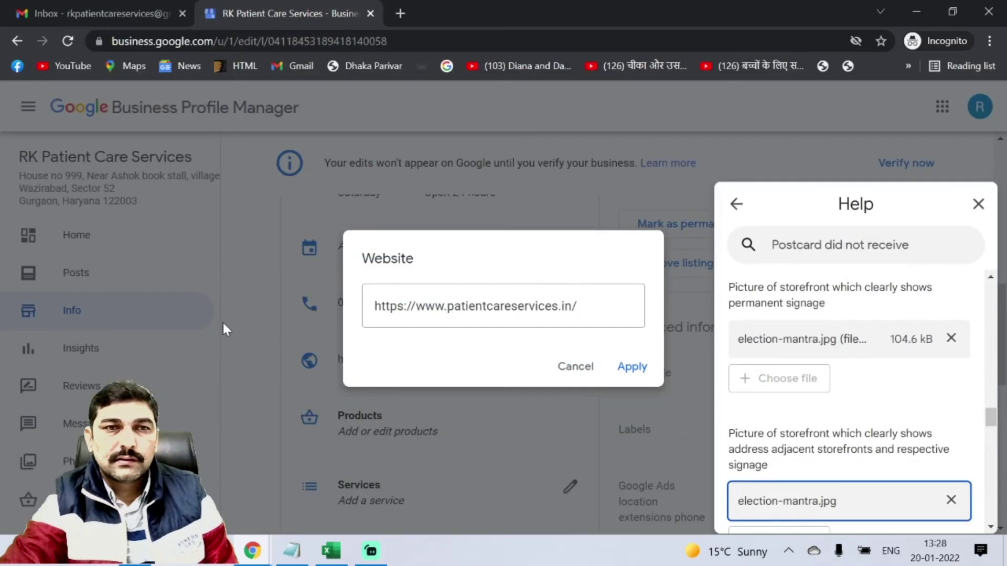
# Close the Website dialog without changes and move down through the storefront photo questions.
pyautogui.click(579, 369)
pyautogui.scroll(-4, 785, 404)
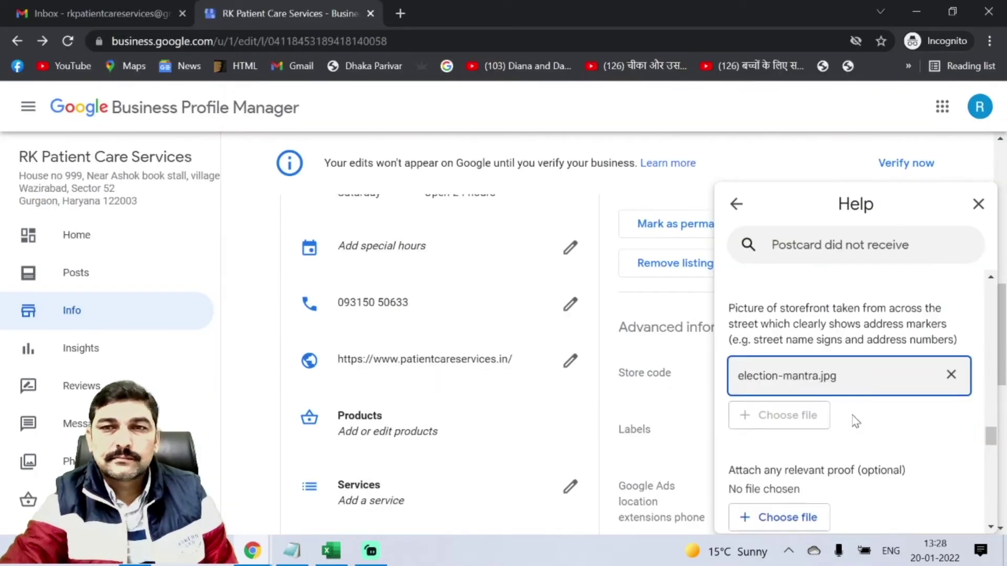
pyautogui.scroll(-4, 854, 420)
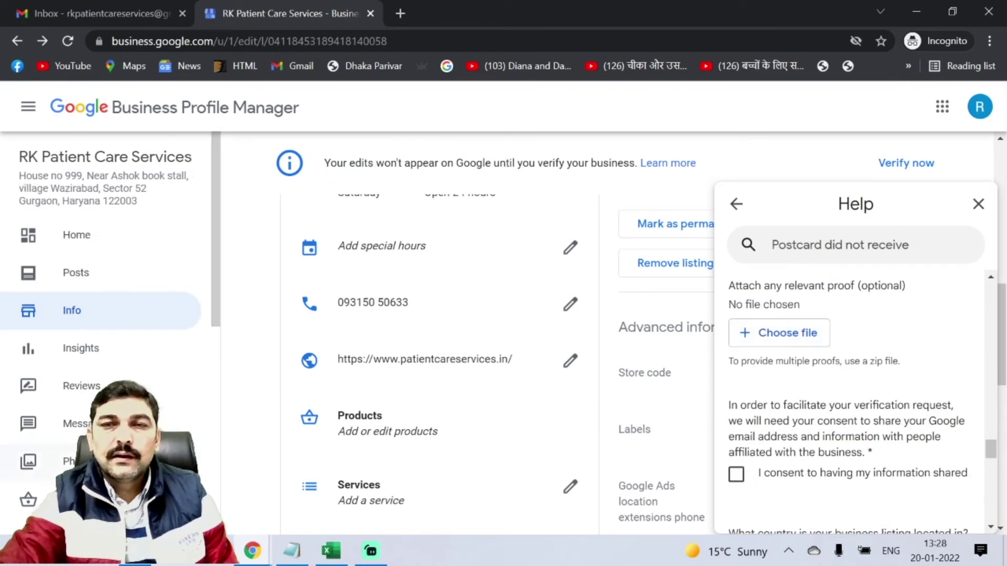
pyautogui.scroll(6, 795, 387)
pyautogui.scroll(4, 793, 389)
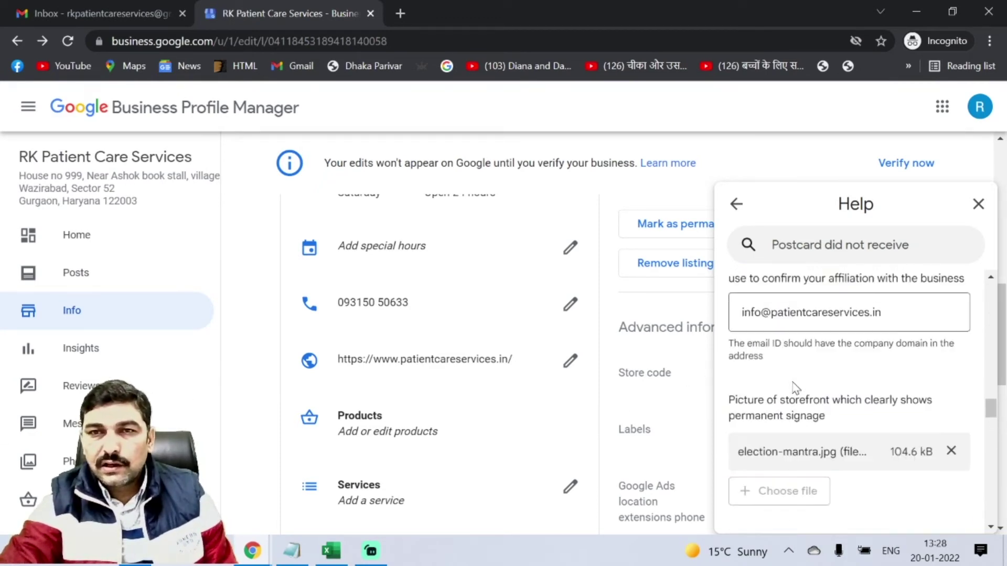
pyautogui.scroll(-4, 793, 389)
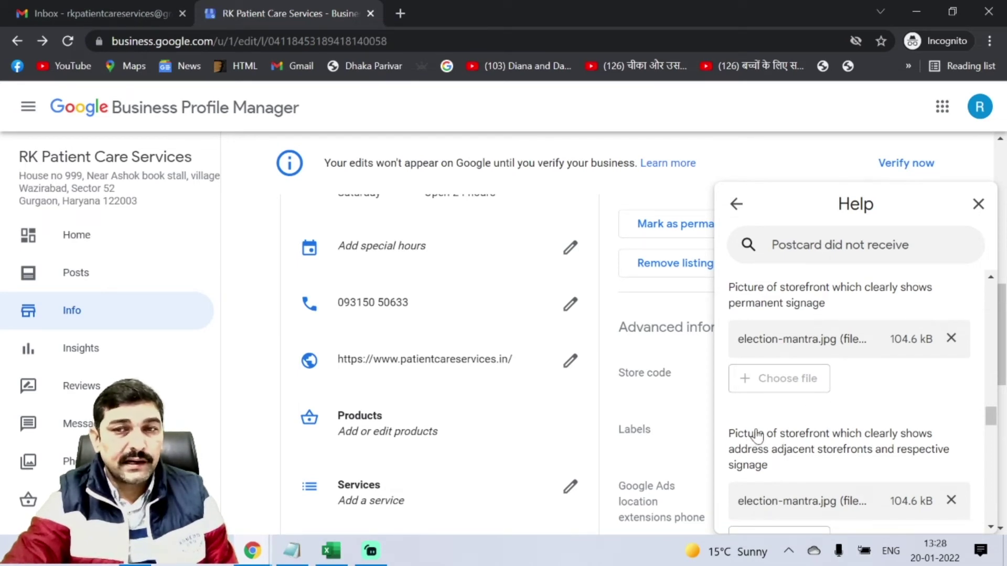
pyautogui.scroll(-5, 756, 435)
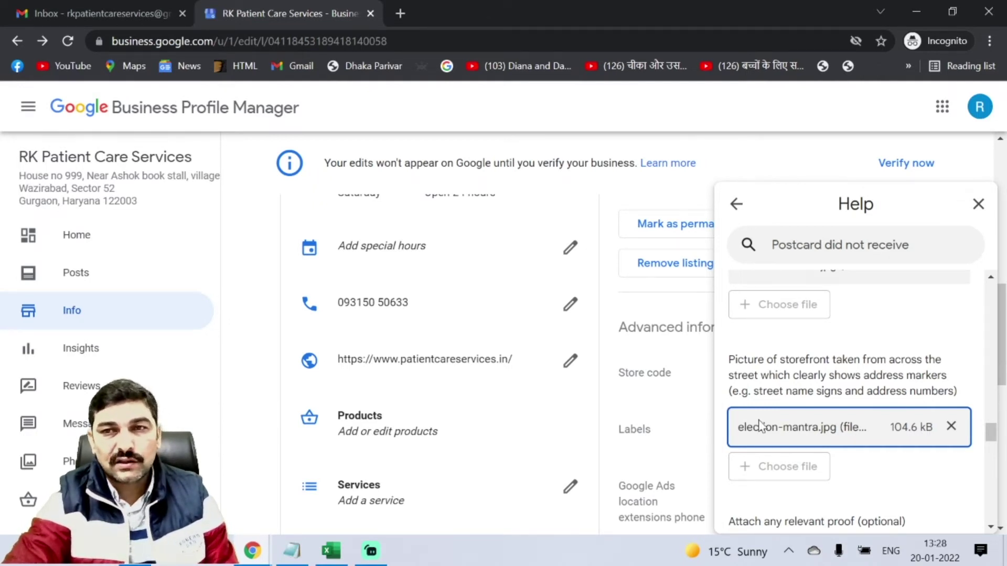
pyautogui.scroll(-2, 764, 419)
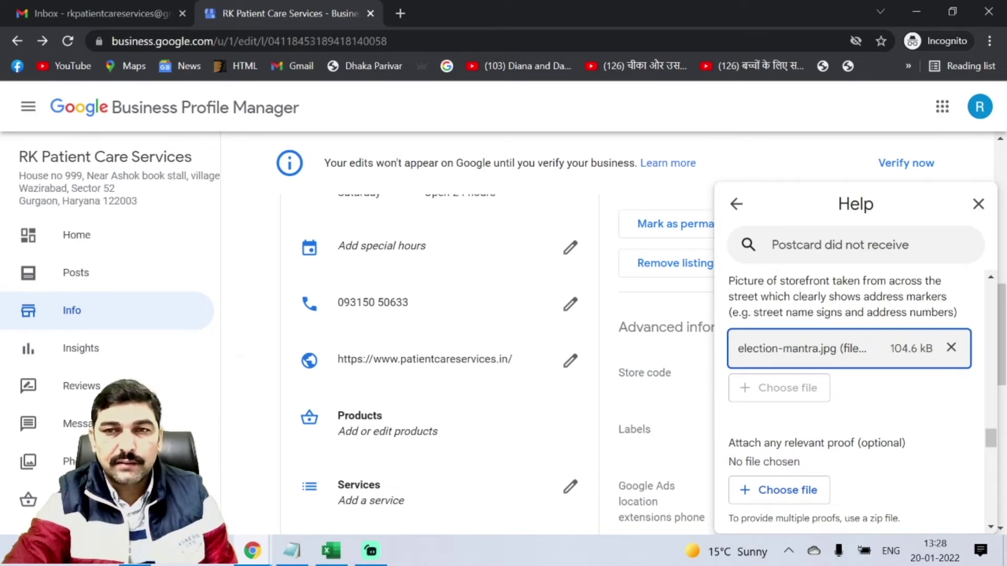
pyautogui.scroll(-5, 791, 480)
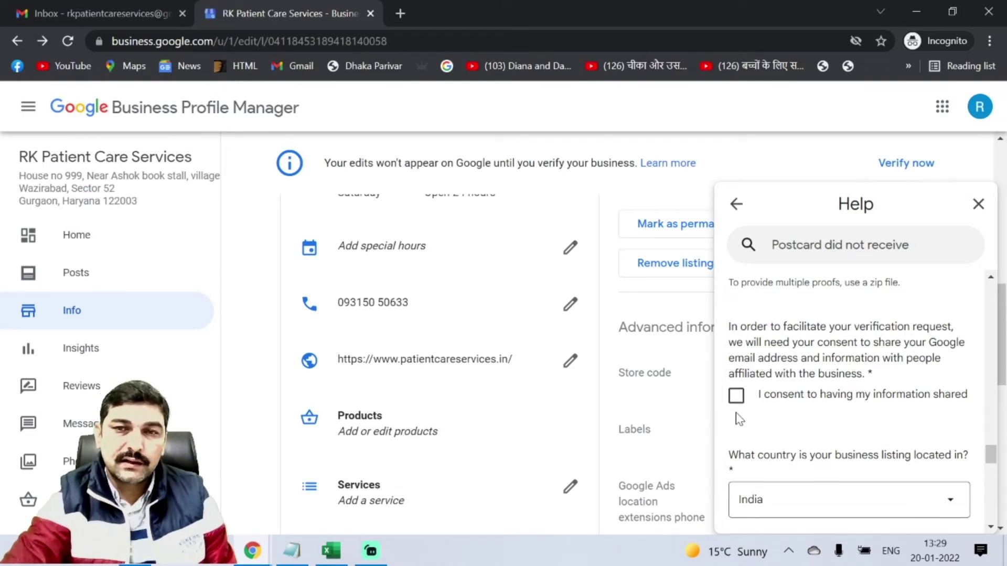
pyautogui.scroll(-3, 831, 414)
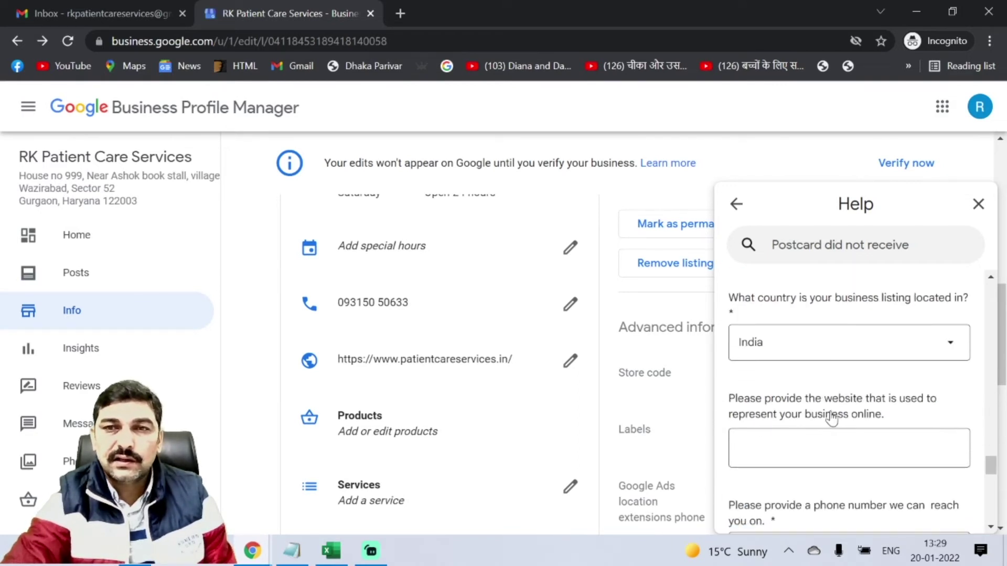
pyautogui.click(849, 448)
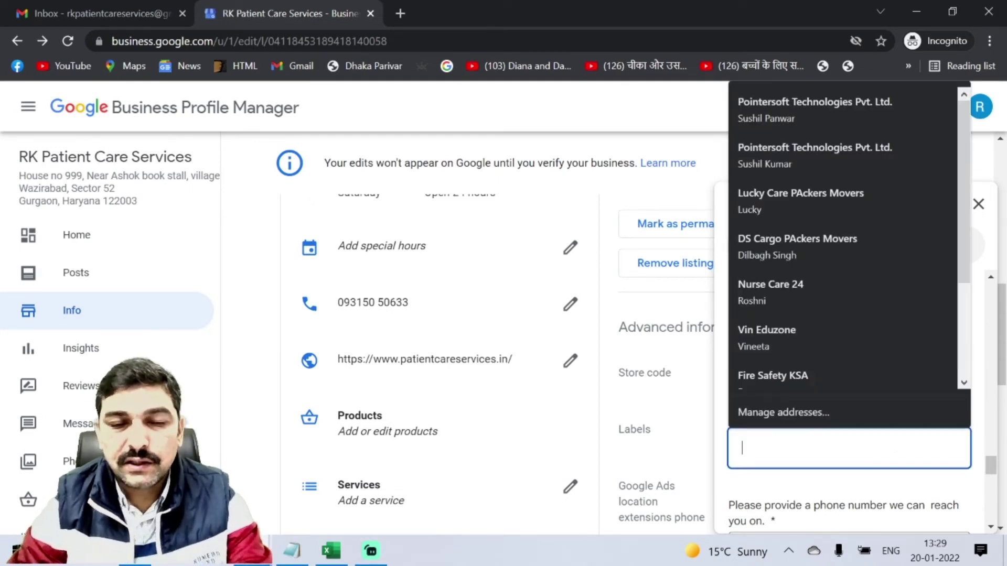
pyautogui.write('www.')
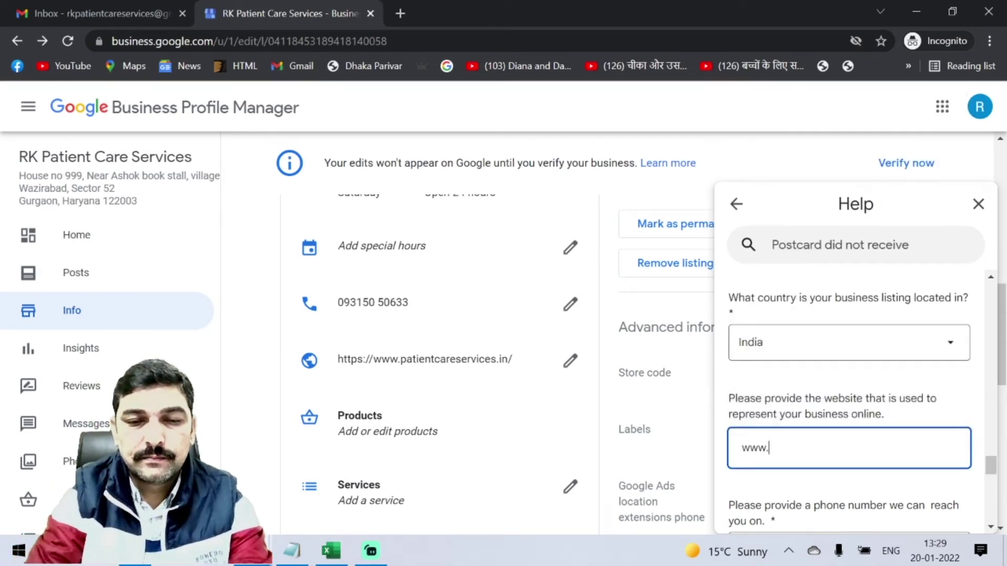
pyautogui.write('patientcareservices.in')
pyautogui.scroll(-5, 849, 399)
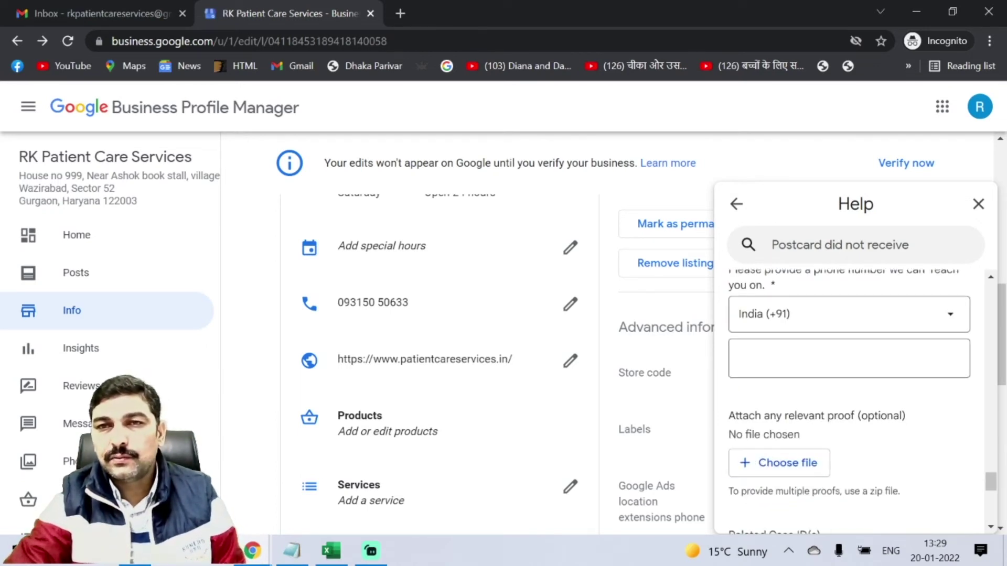
# Copy the listing's phone number into the form's phone field, then move to Related Case ID(s).
pyautogui.moveTo(431, 302); pyautogui.dragTo(332, 308)
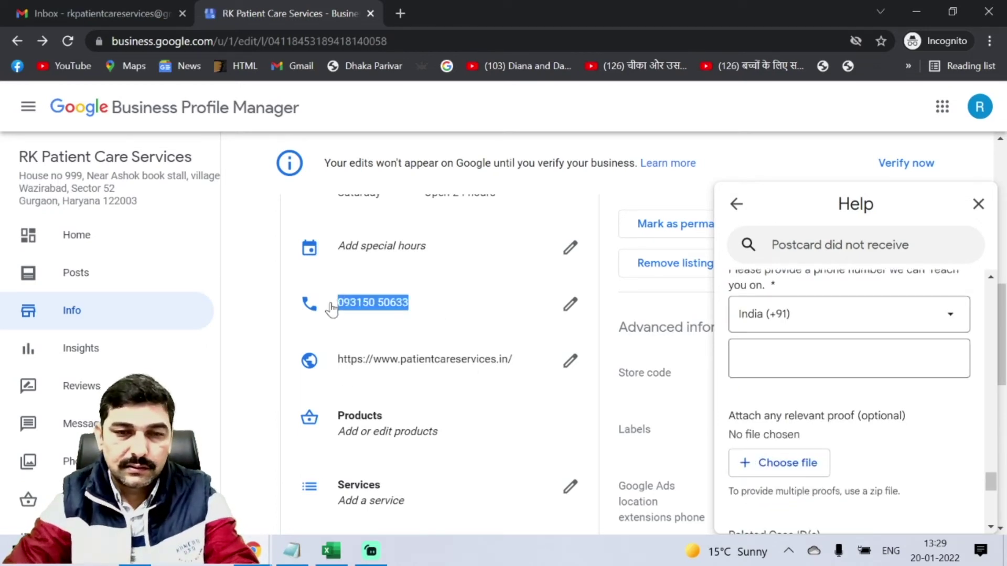
pyautogui.hotkey('ctrl', 'c')
pyautogui.click(849, 359)
pyautogui.hotkey('ctrl', 'v')
pyautogui.scroll(-5, 871, 425)
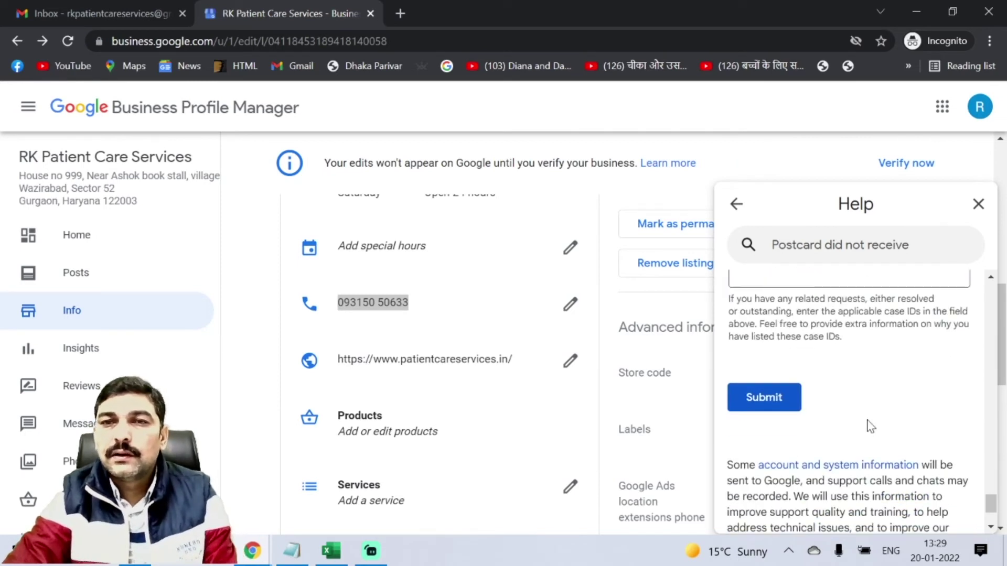
pyautogui.scroll(3, 872, 429)
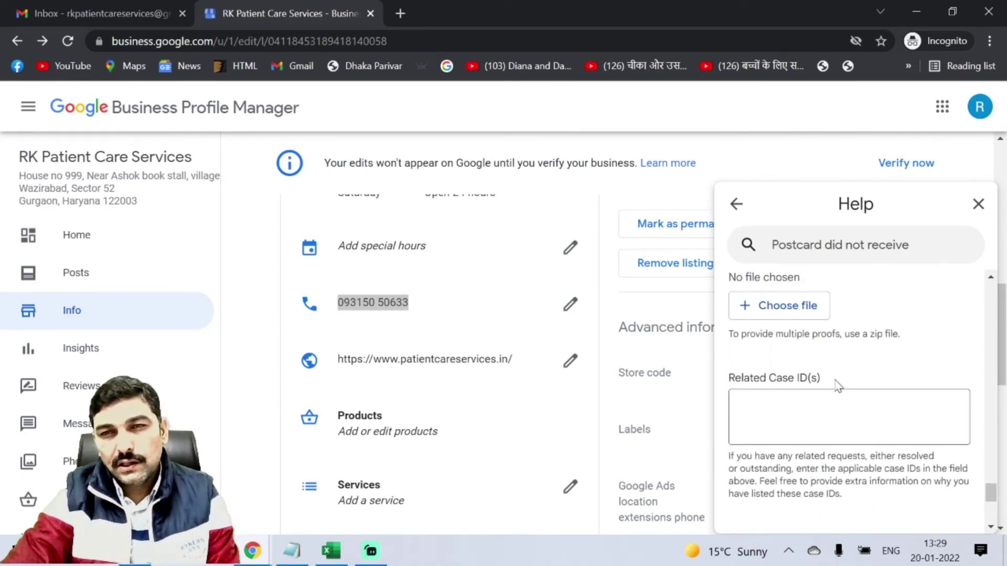
pyautogui.moveTo(838, 386); pyautogui.dragTo(727, 382)
pyautogui.click(739, 408)
pyautogui.scroll(-3, 759, 334)
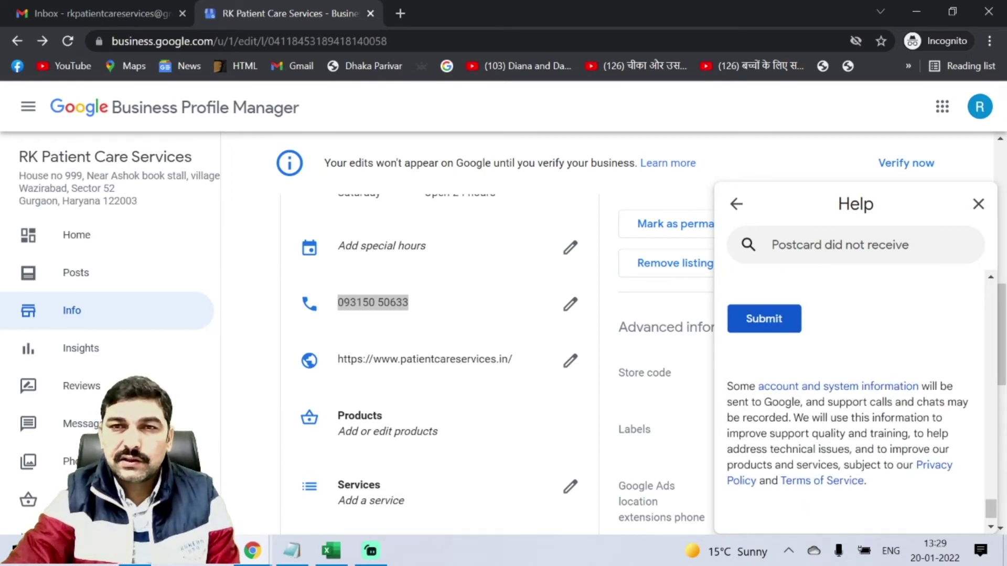
# Submit the request and select the thank-you message showing the case ID.
pyautogui.click(758, 330)
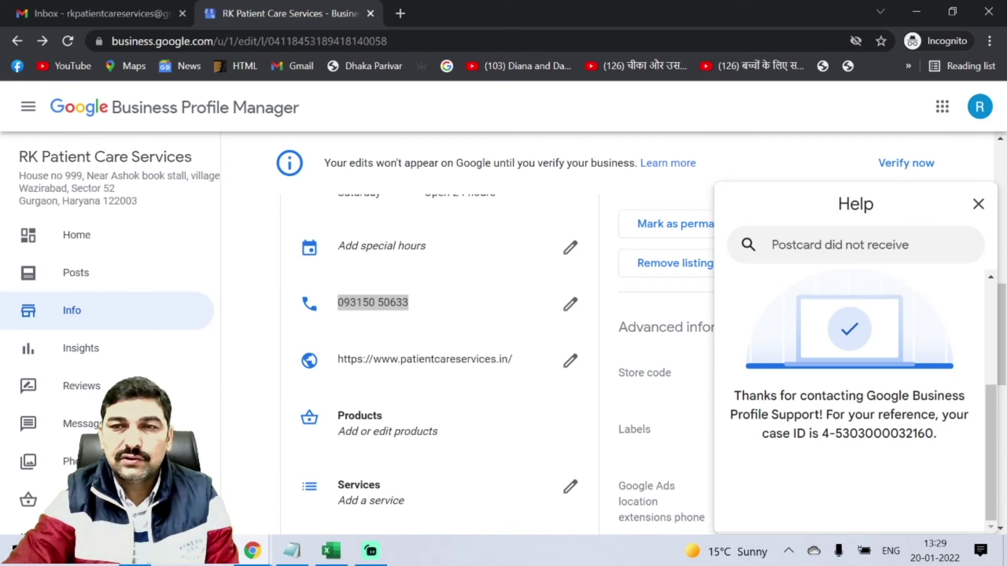
pyautogui.moveTo(939, 434); pyautogui.dragTo(728, 394)
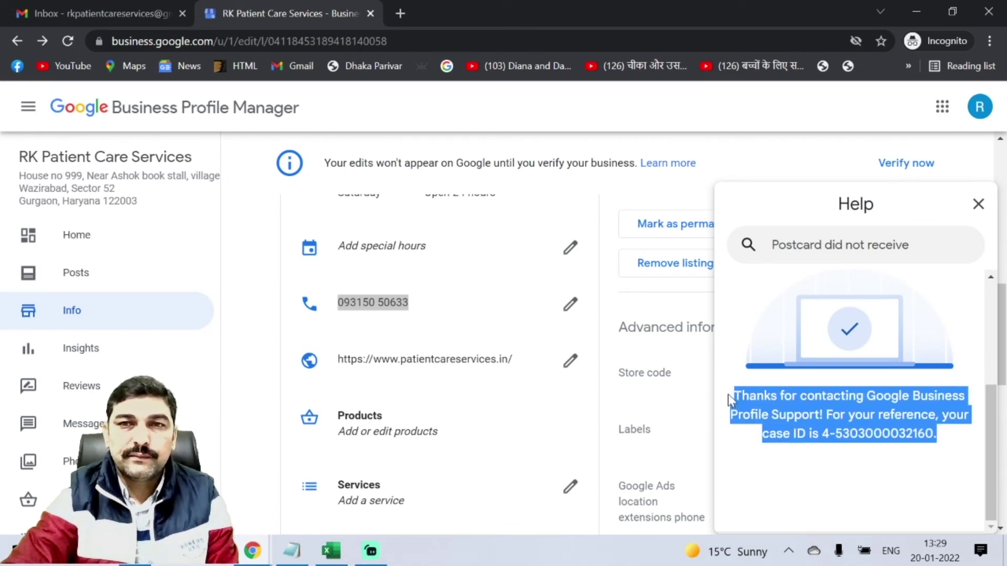